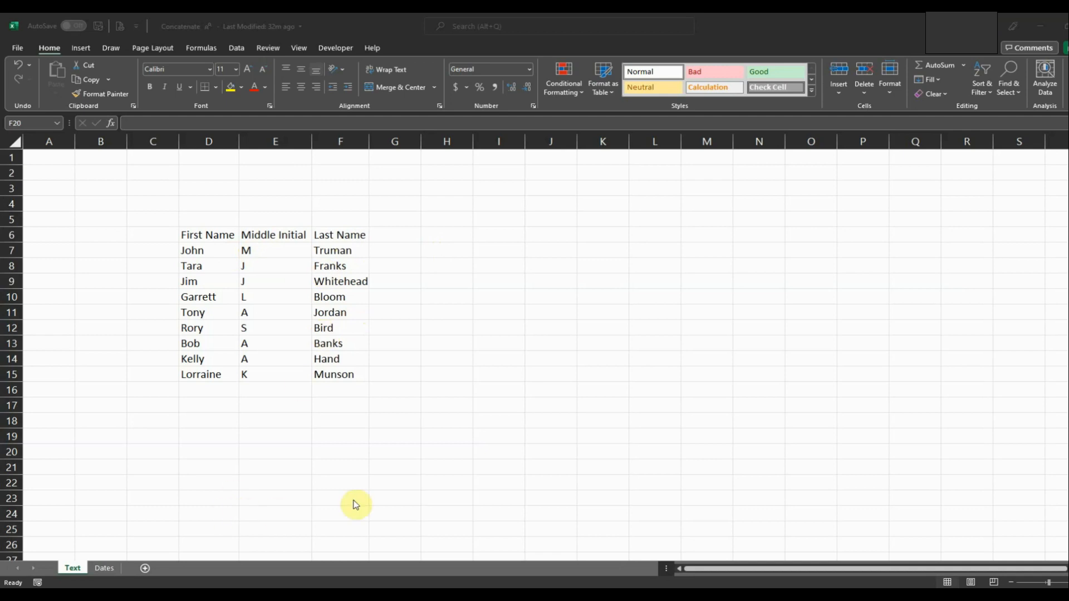
Step: Look over the month, day and year data on the Dates sheet, and return to the Text sheet
left_click(106, 569)
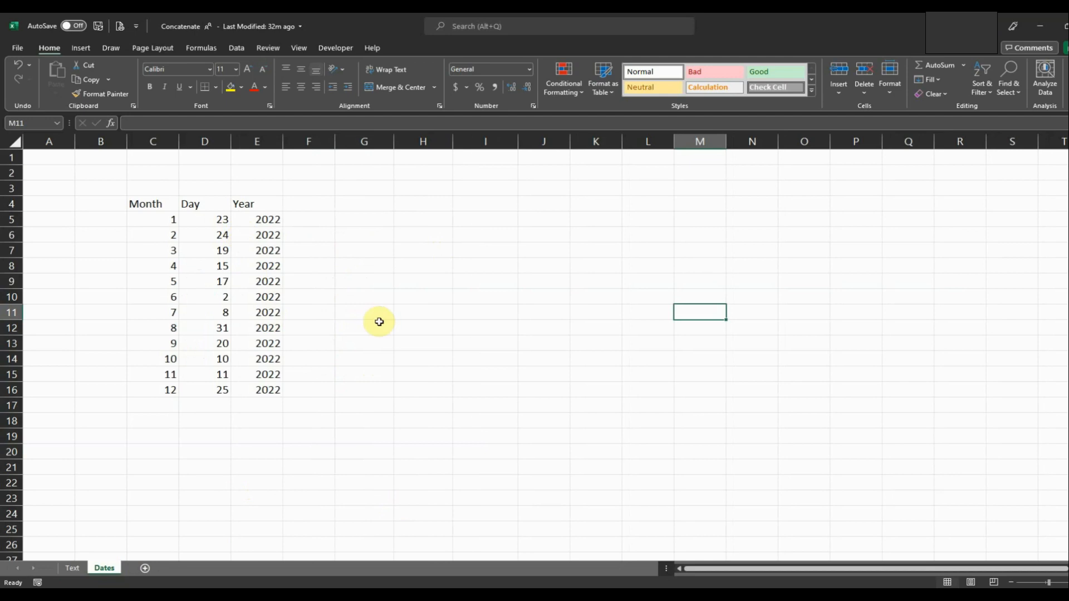
left_click(72, 569)
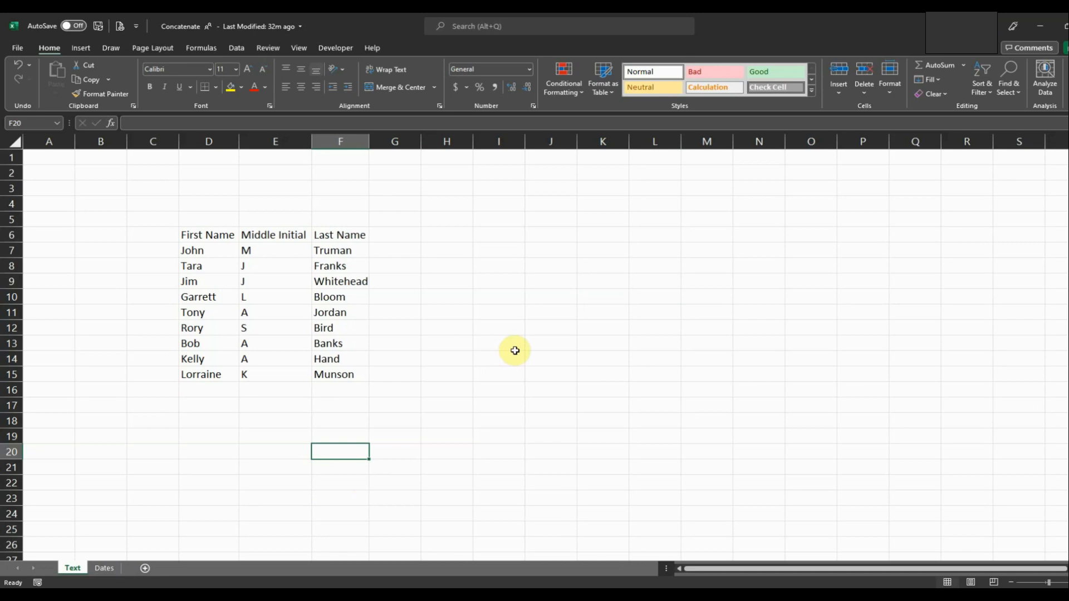
Step: Enter =CONCATENATE(D7,E7,F7) in H7 to join the name parts without spaces, and autofit column H
left_click(458, 250)
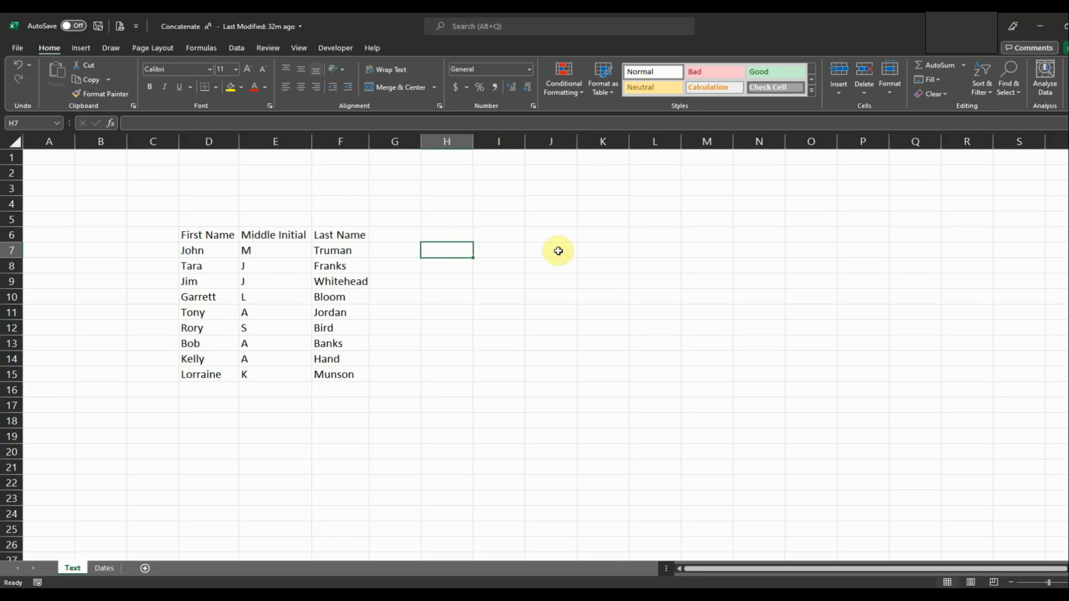
type("=")
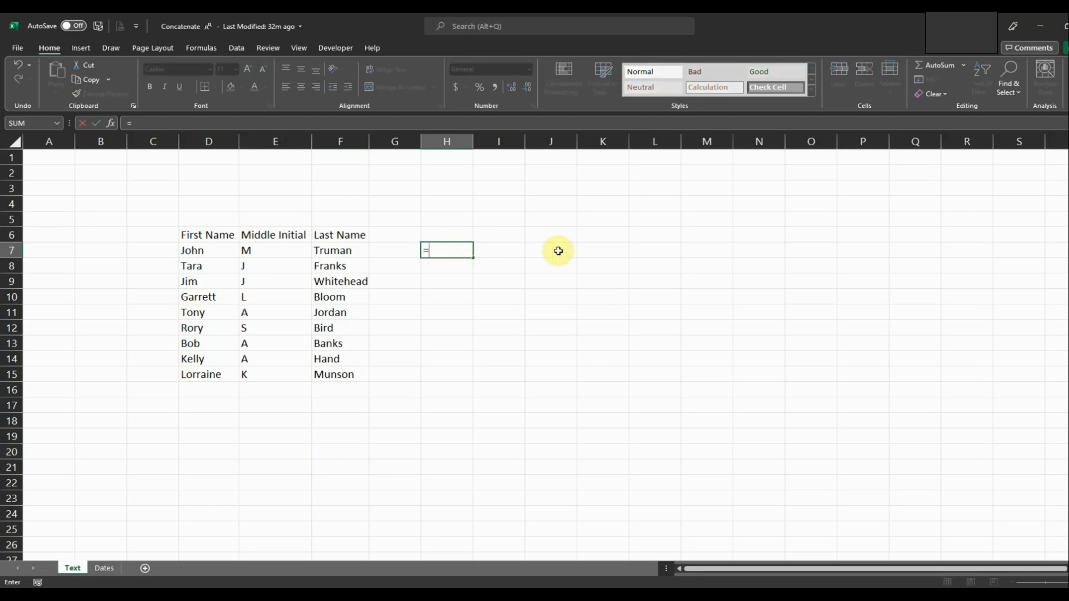
type("conc")
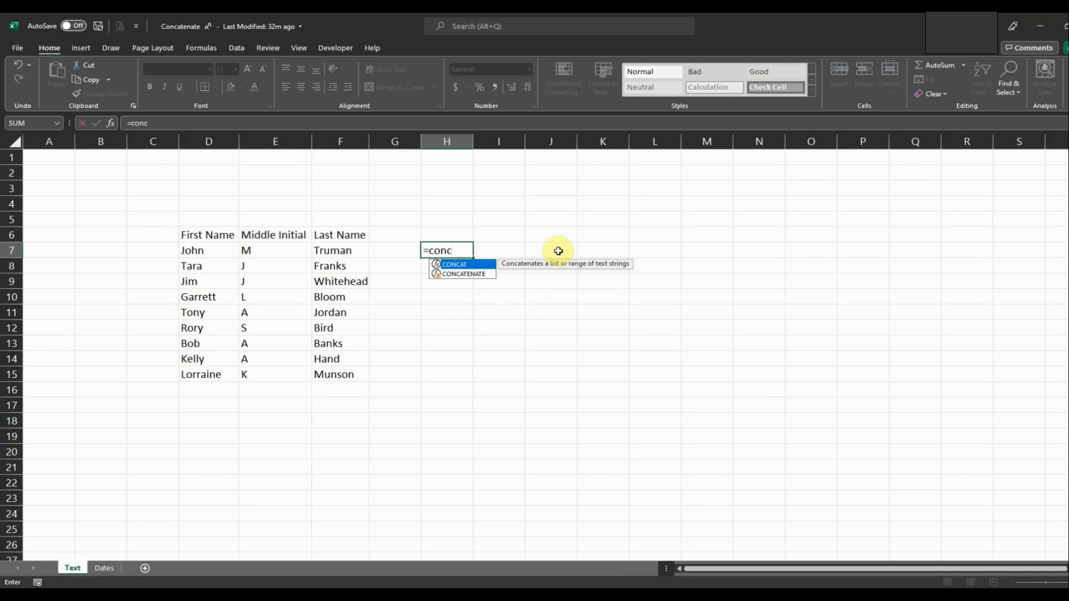
double_click(479, 274)
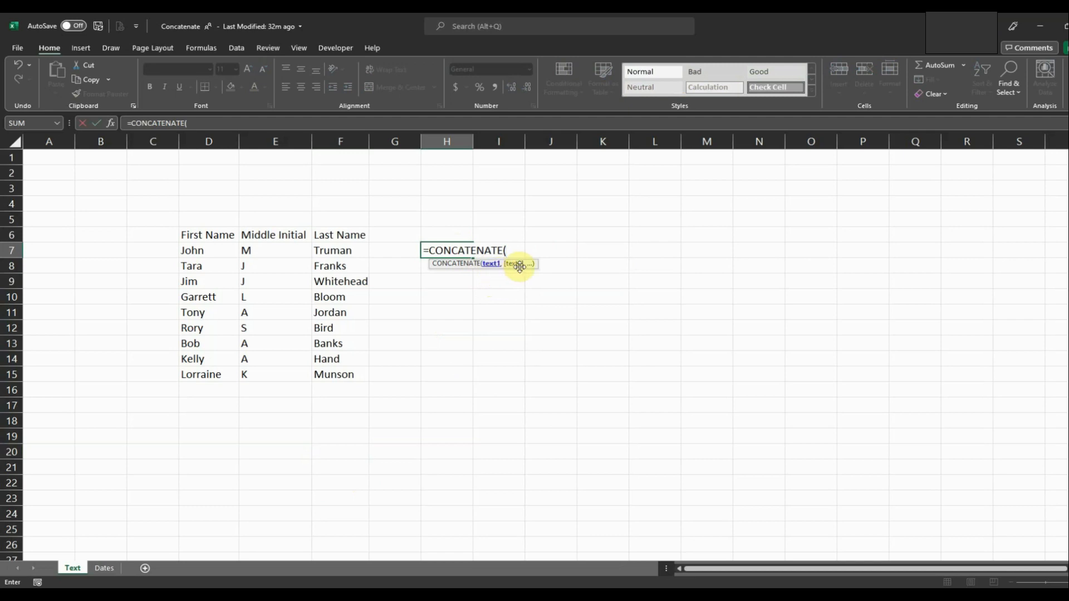
left_click(216, 250)
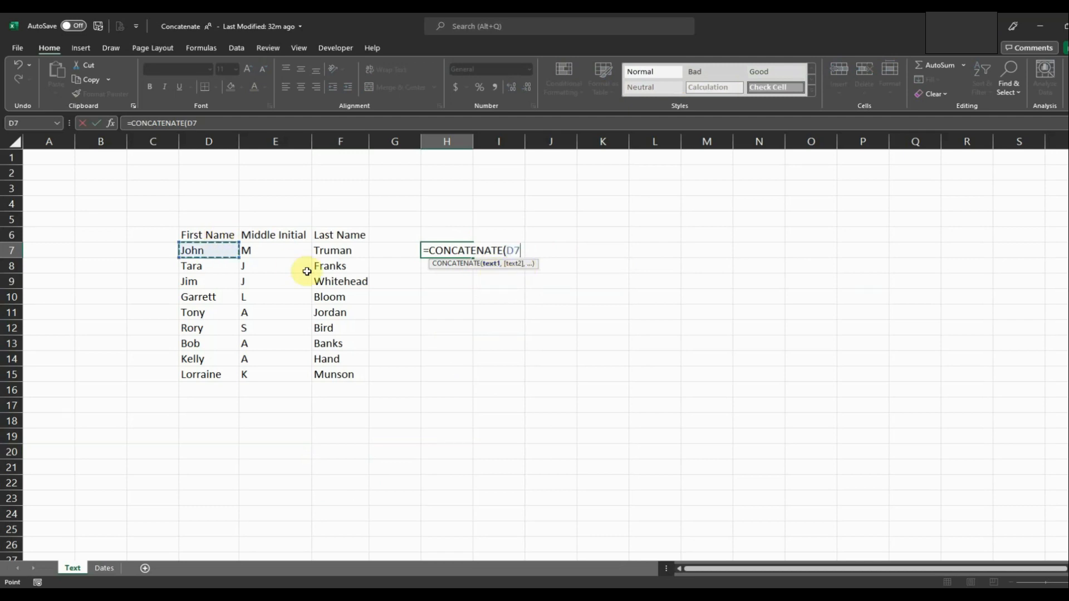
type(",")
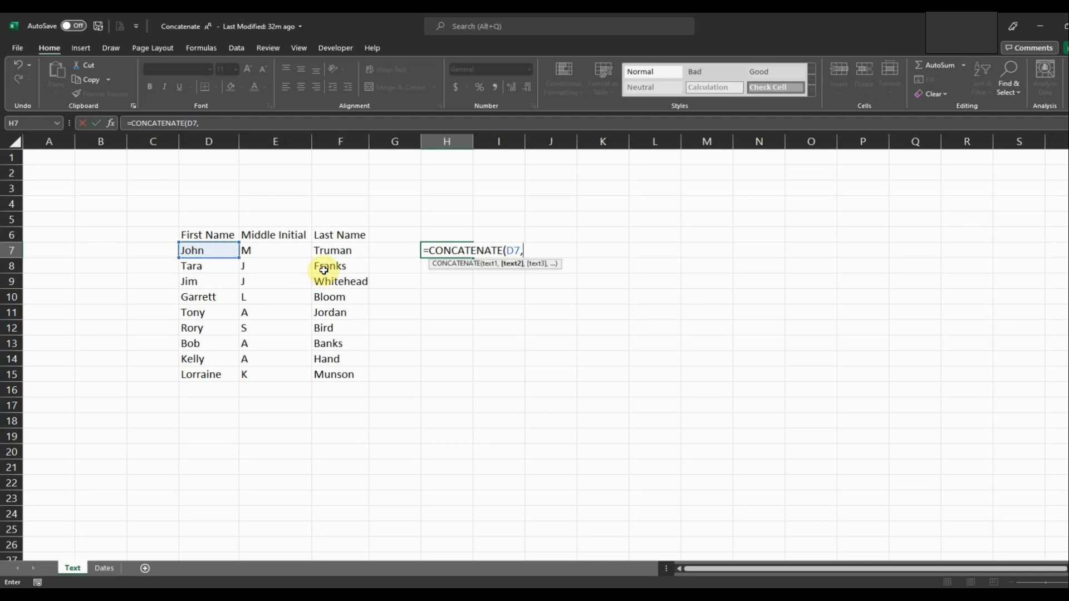
left_click(281, 250)
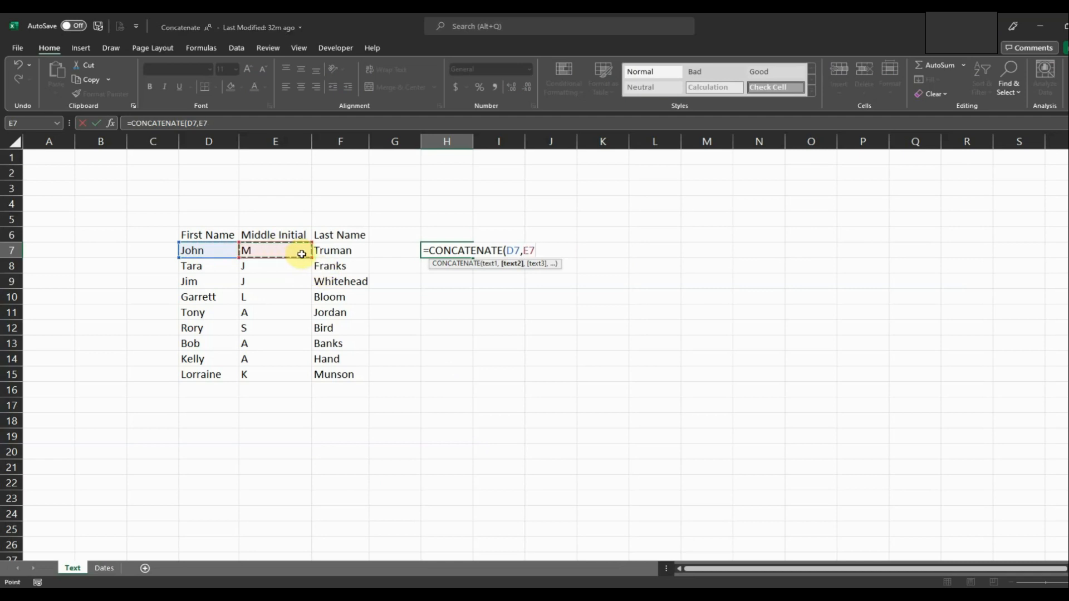
type(",")
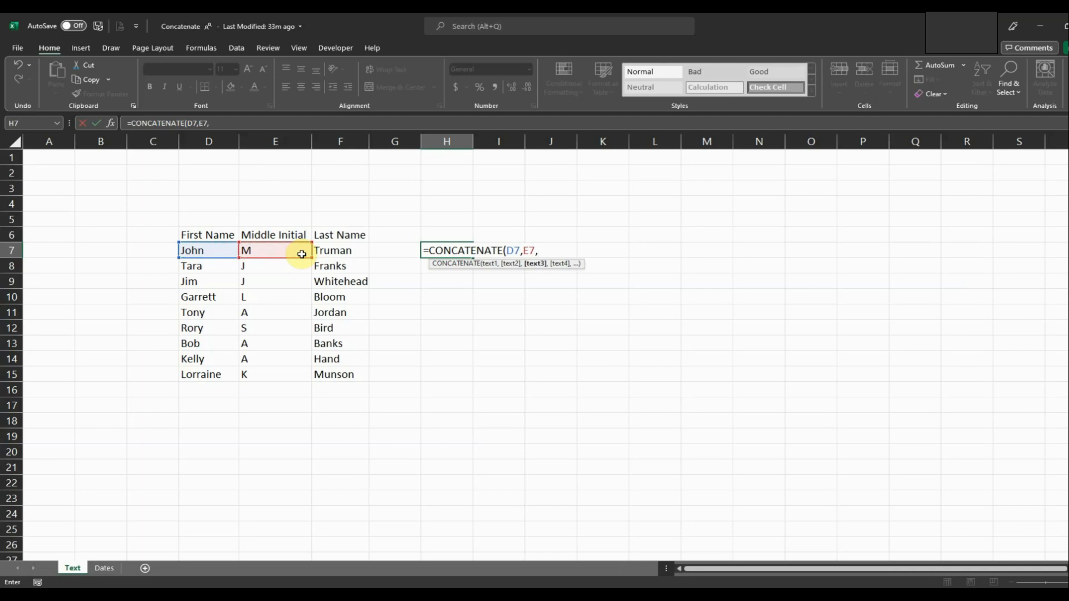
left_click(334, 250)
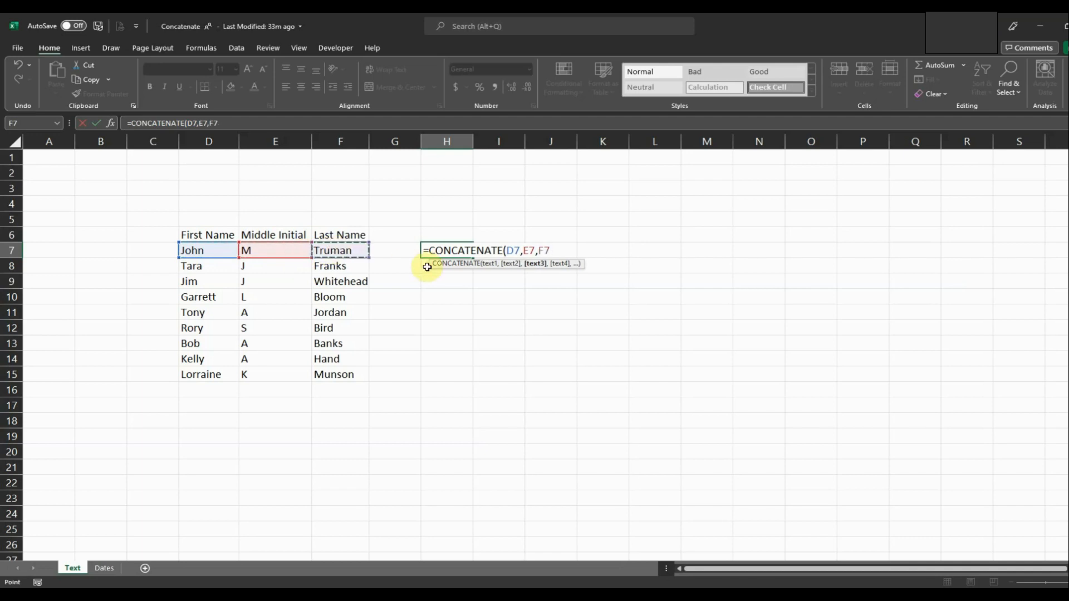
type(")")
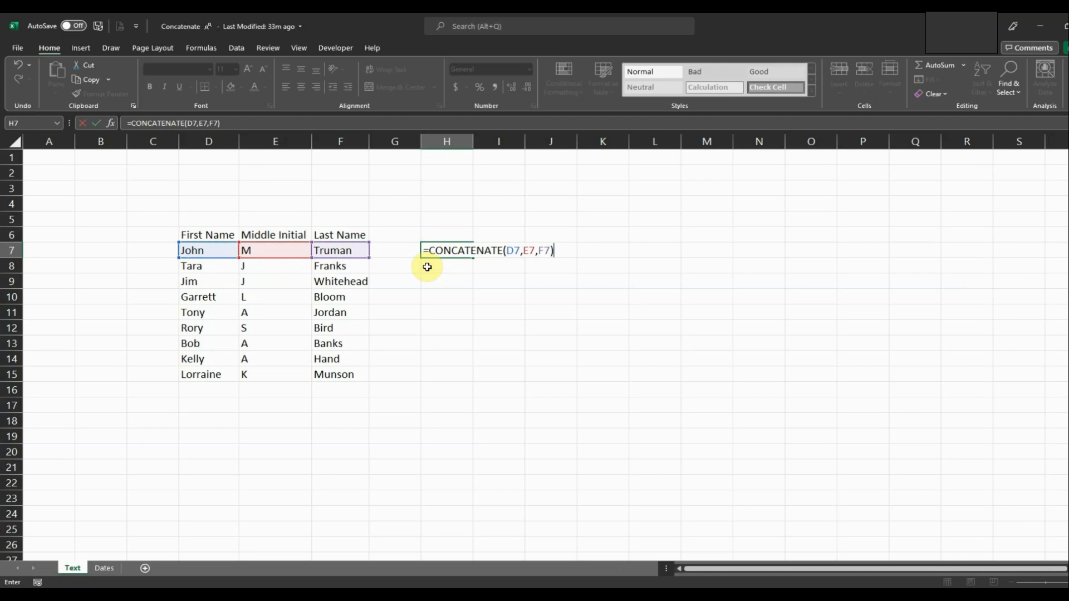
key("Return")
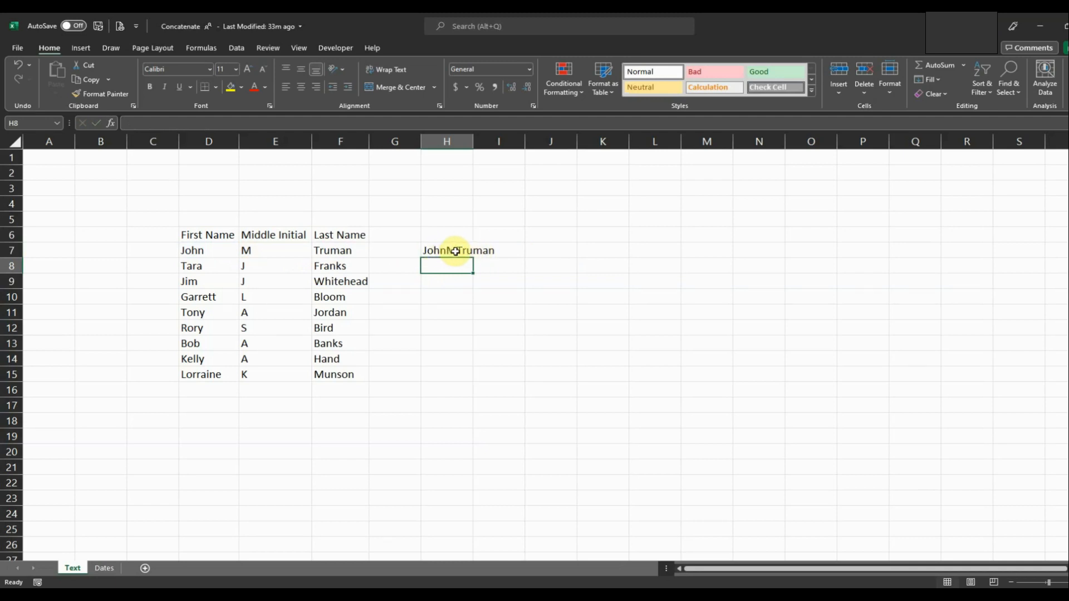
double_click(474, 140)
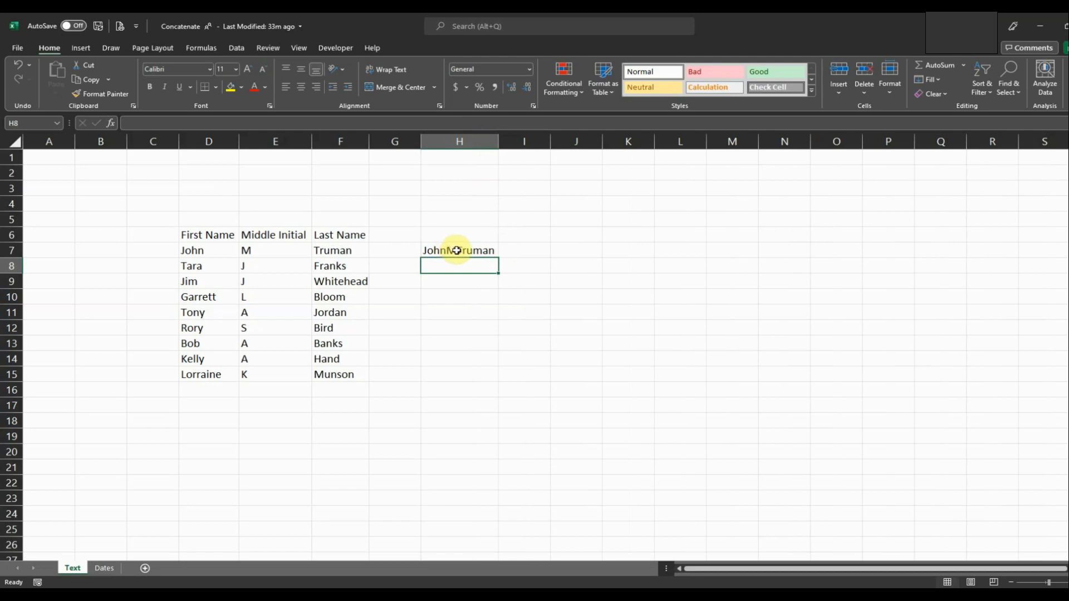
Step: Enter =CONCATENATE(D7," ",E7," ",F7) in I7 to join the name parts with spaces between them
left_click(535, 250)
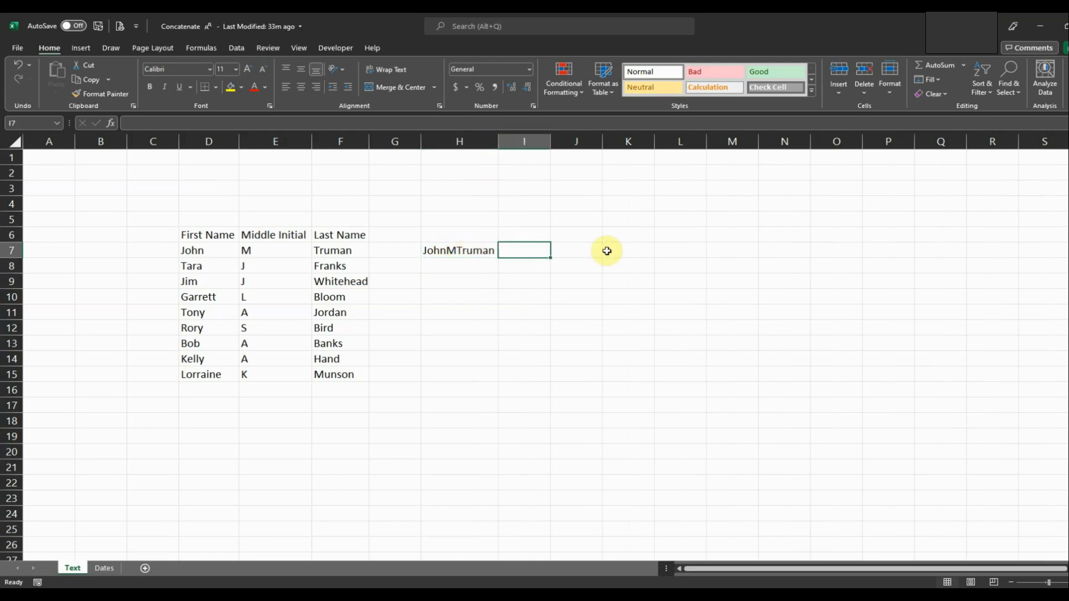
type("=co")
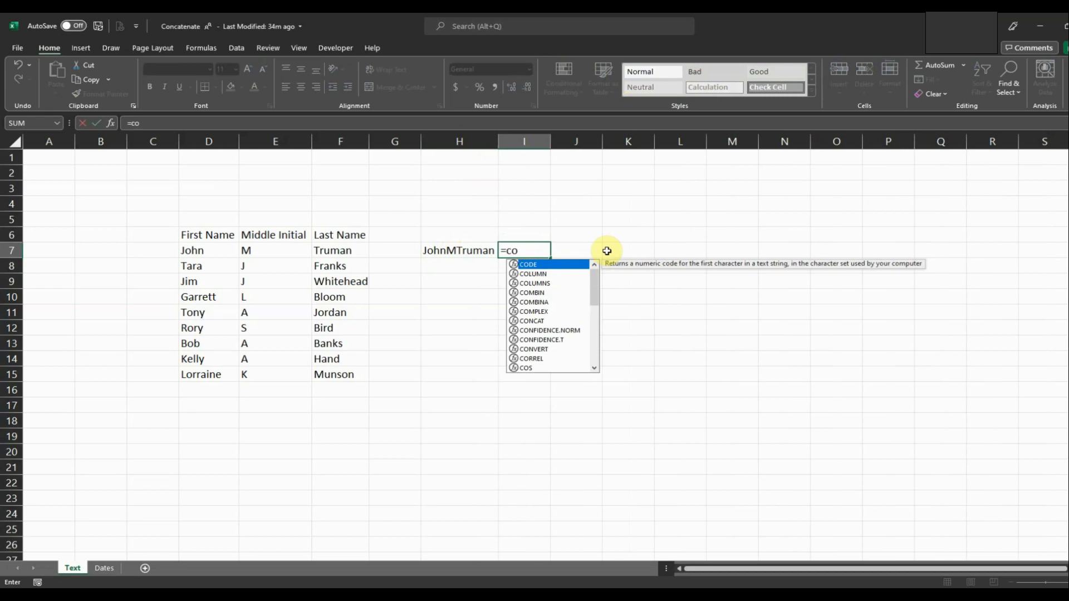
type("ncat")
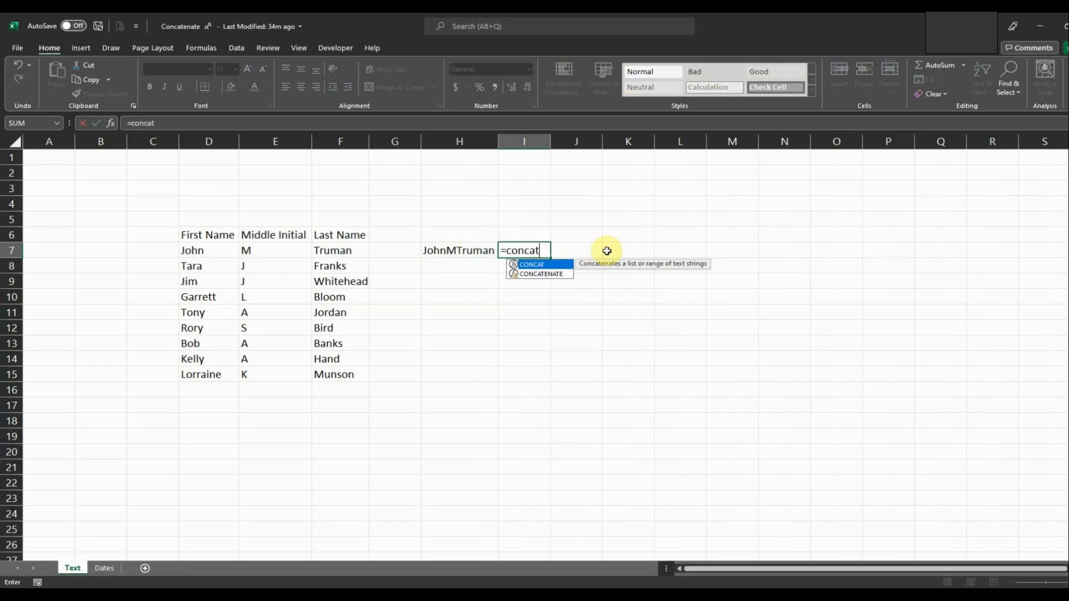
left_click(562, 274)
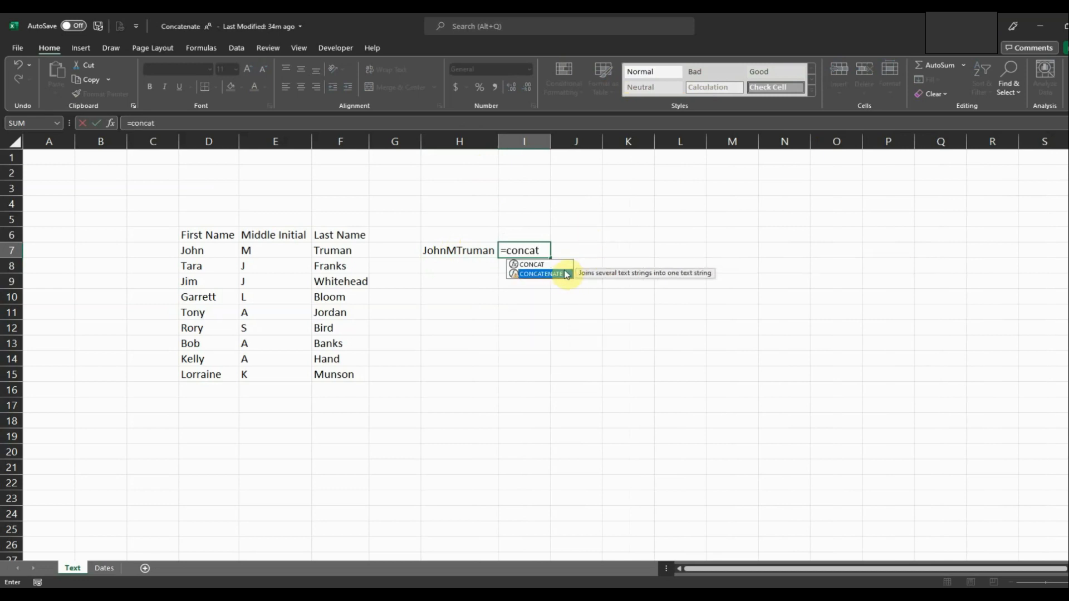
double_click(562, 273)
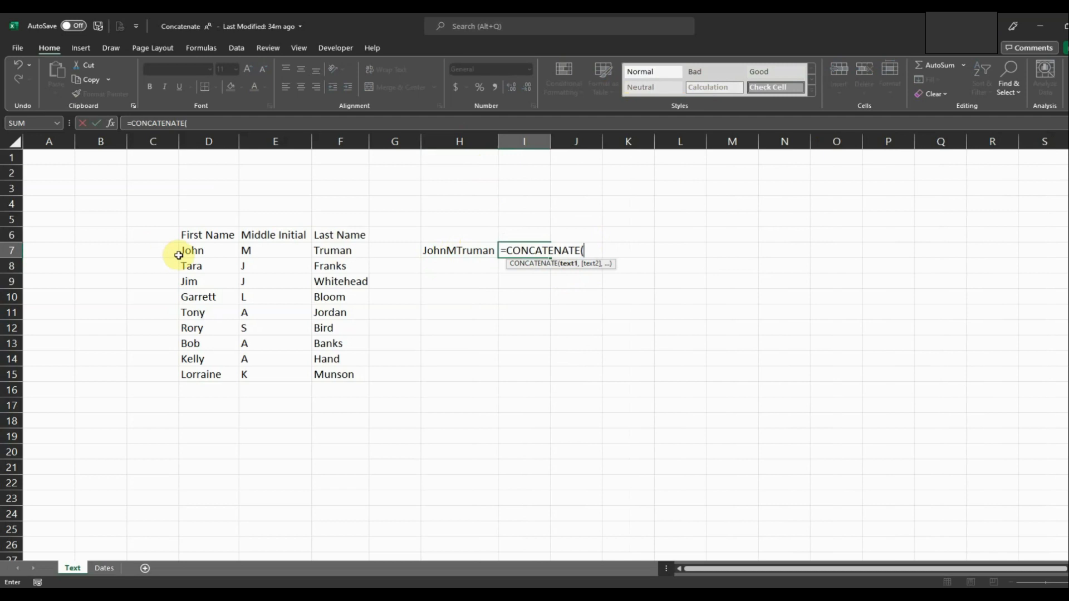
left_click(198, 252)
type(",")
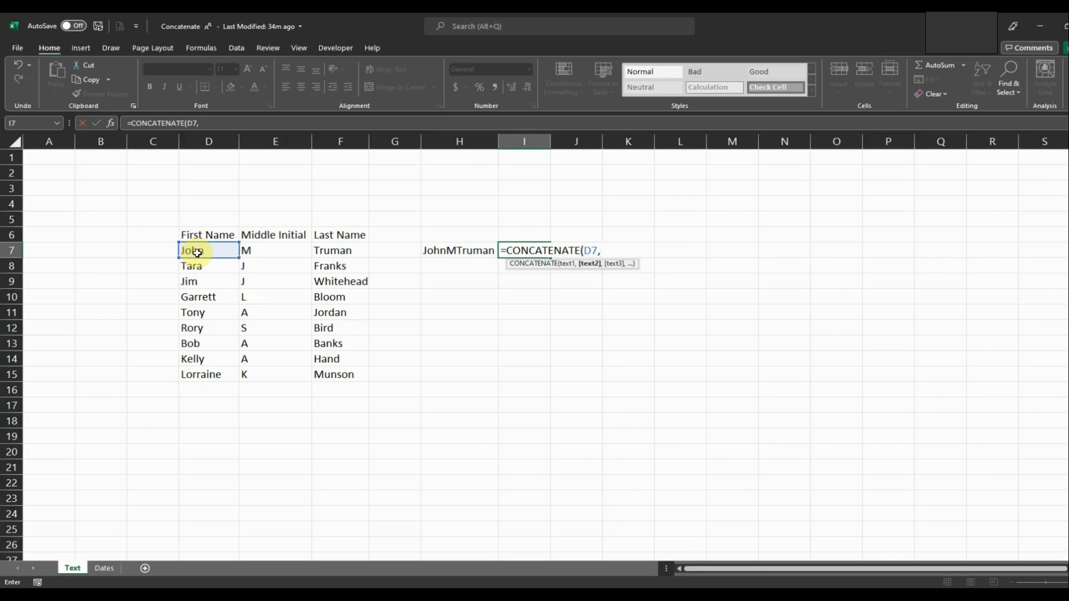
type("\" \",")
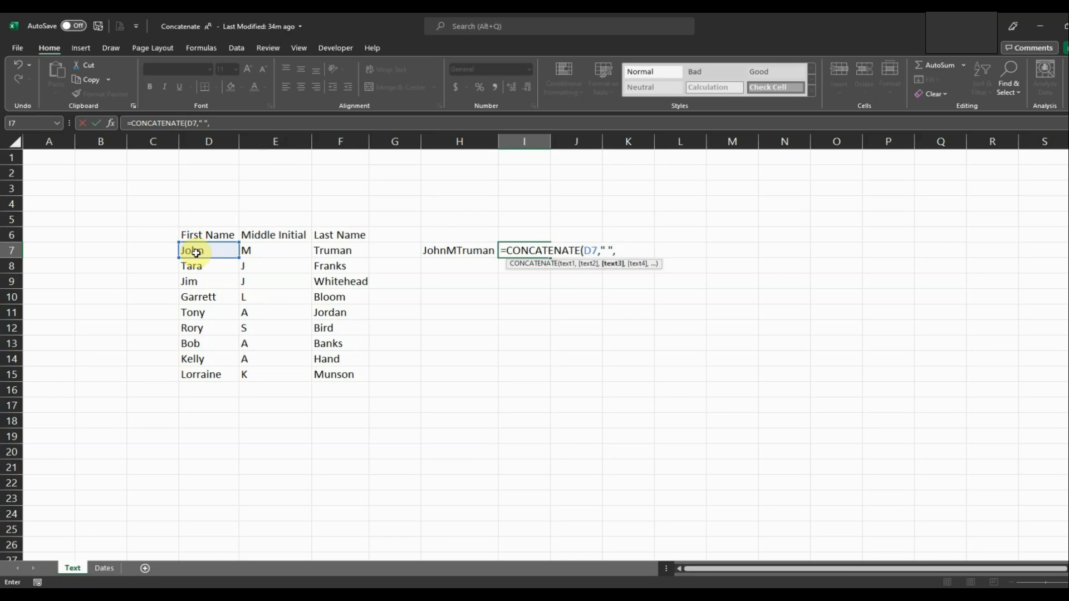
left_click(268, 250)
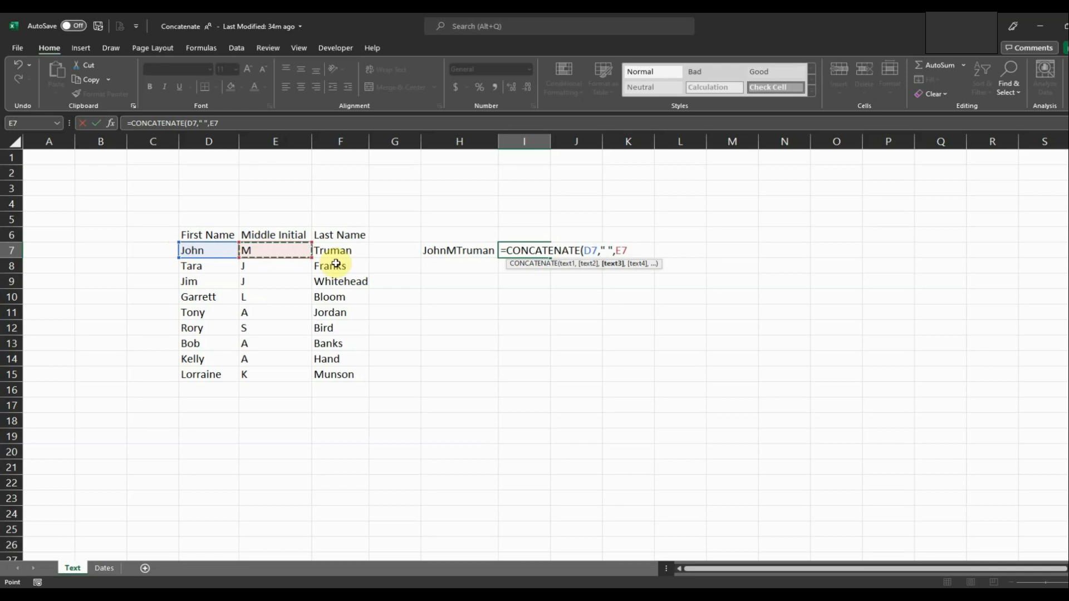
type(",")
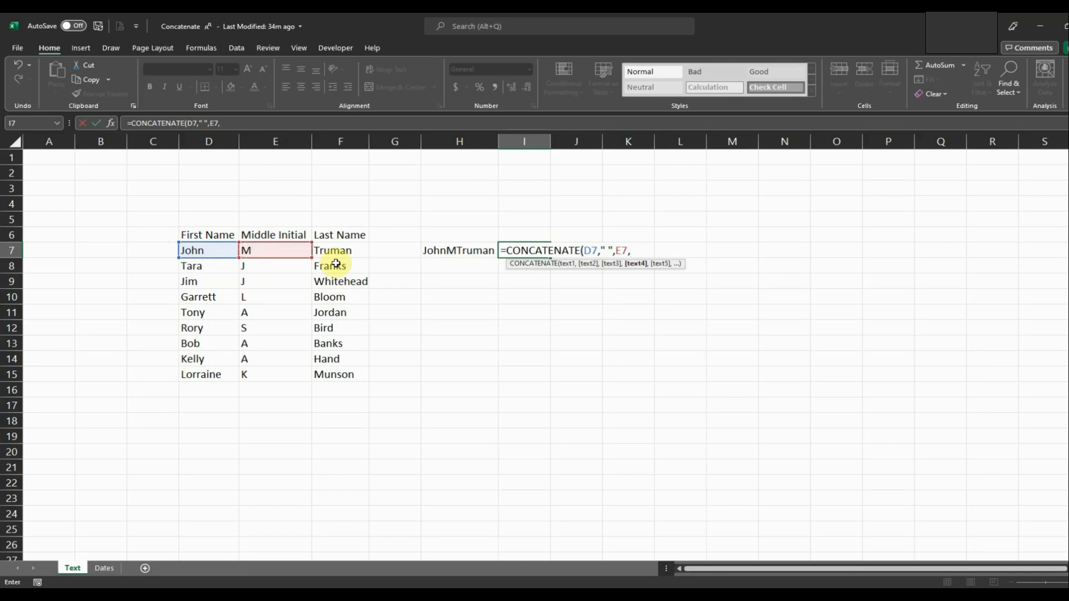
type("\" \",")
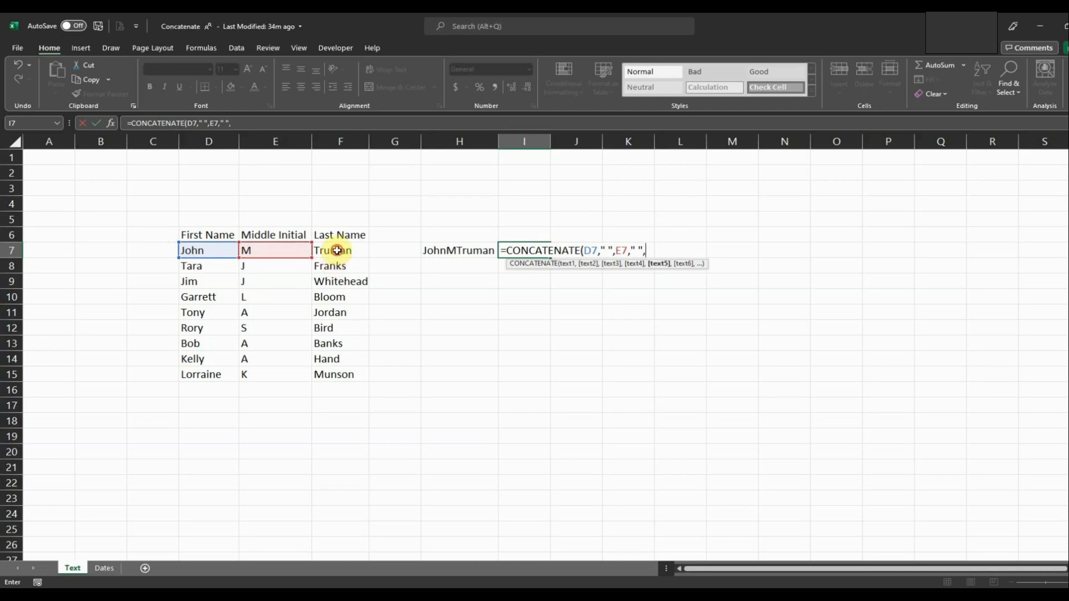
left_click(341, 249)
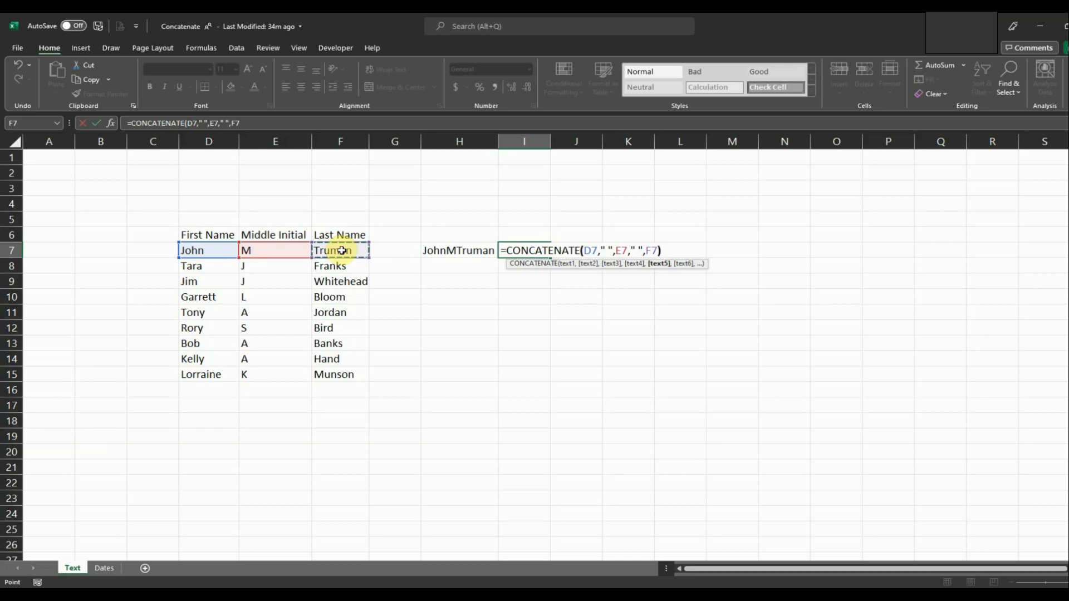
type(")")
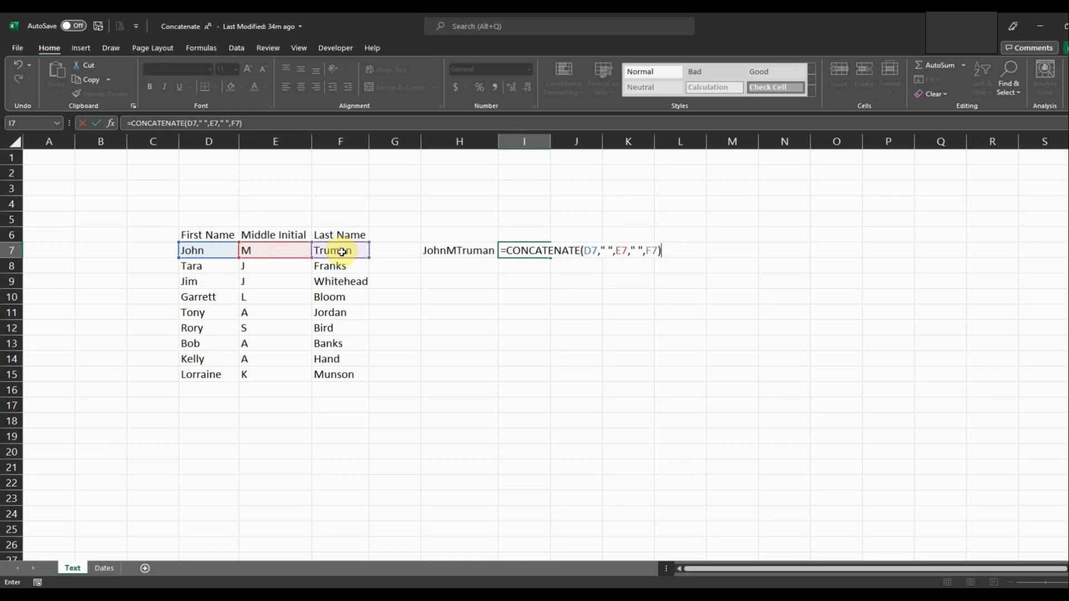
key("Return")
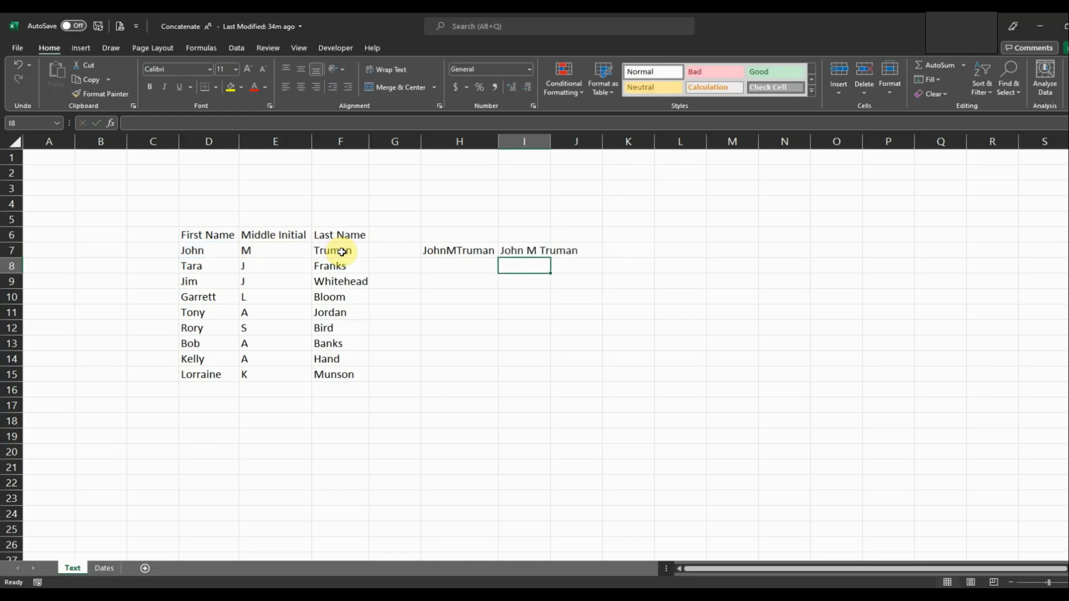
Step: Autofit column I and fill the I7 formula down through I15
left_click(524, 249)
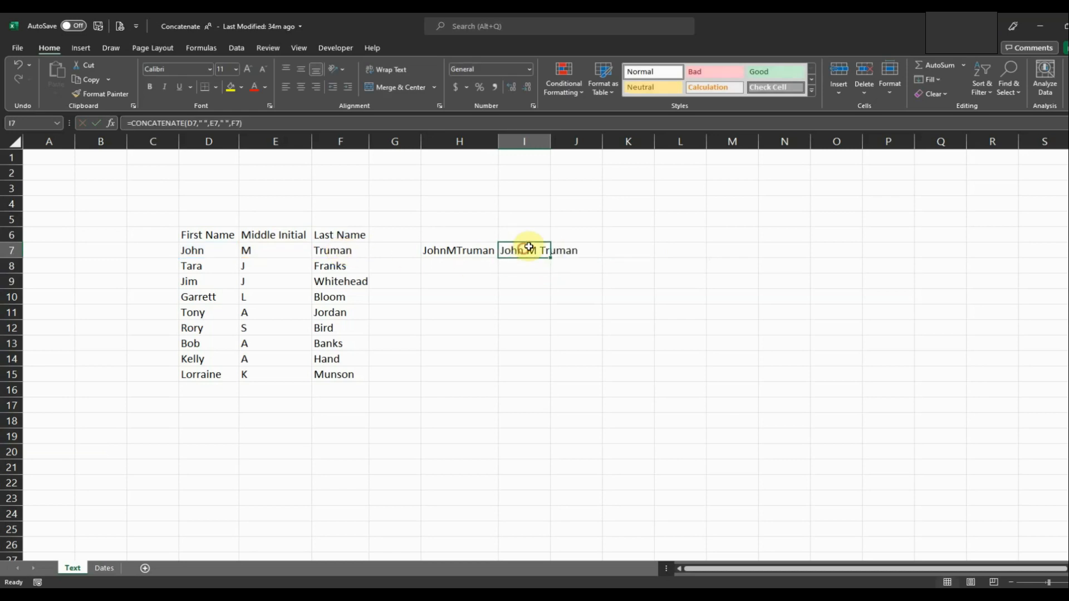
double_click(552, 142)
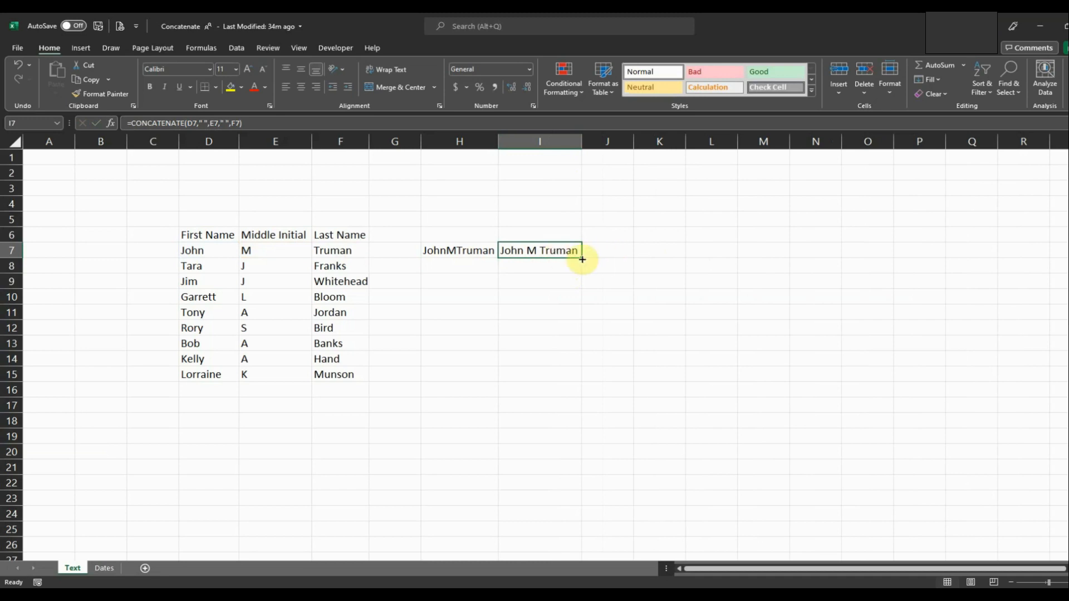
left_click_drag(583, 259, 574, 380)
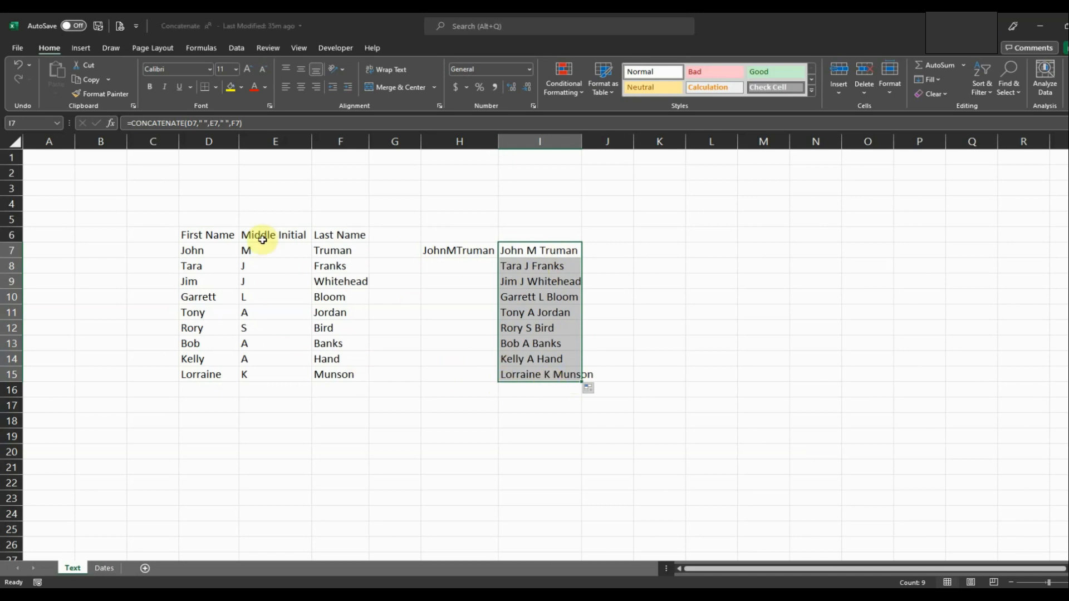
Step: Add the header "Concatenate" in I6 and the header "&" in J6, and make J7 the active cell
left_click(622, 250)
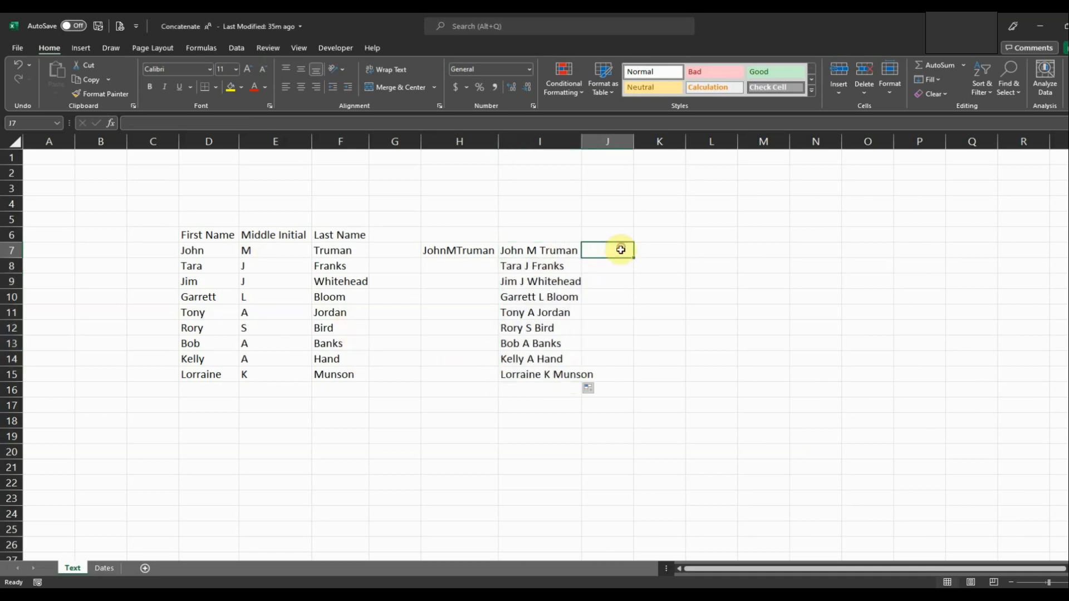
left_click(547, 231)
type("Conc")
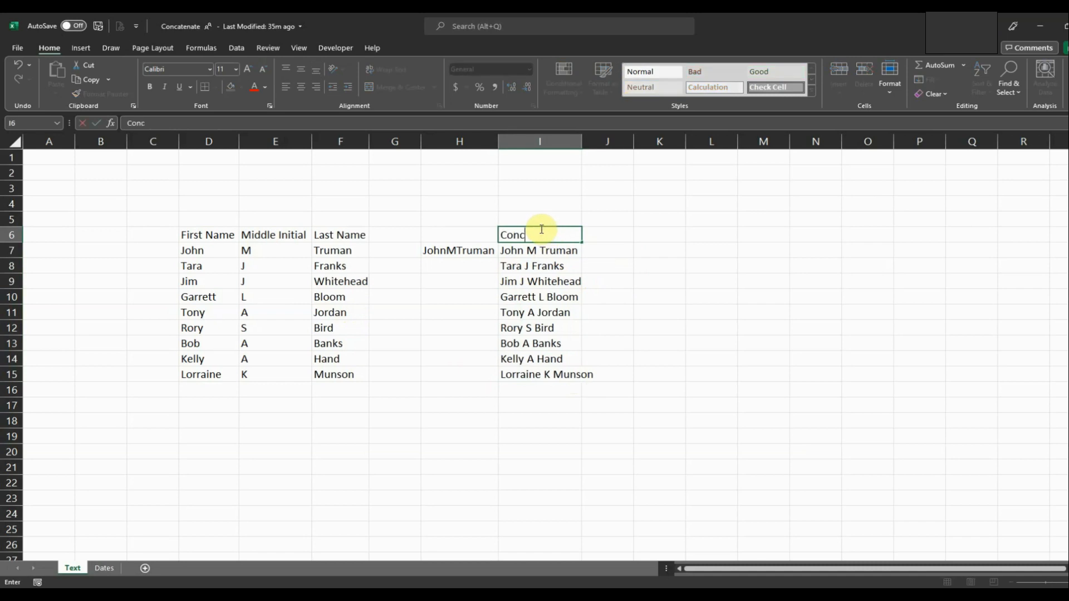
type("atenate")
key("Tab")
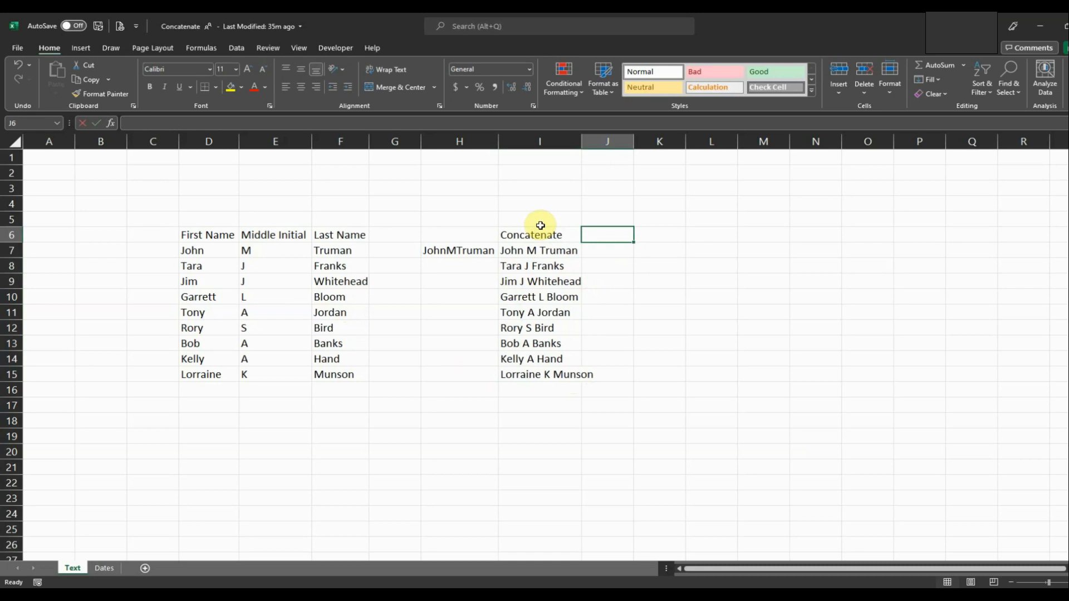
type("&")
key("Return")
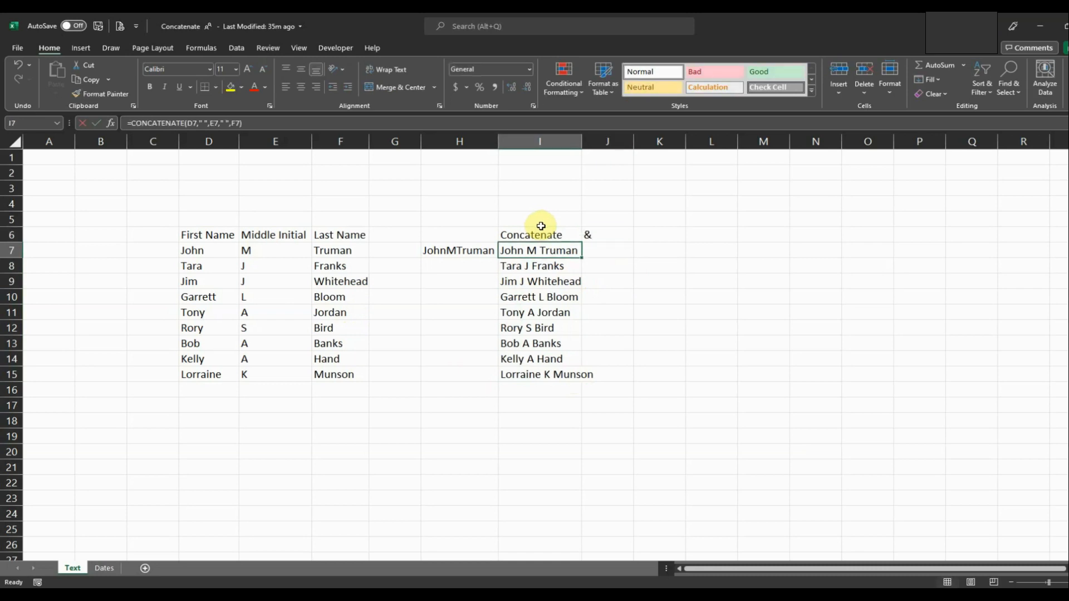
key("Right")
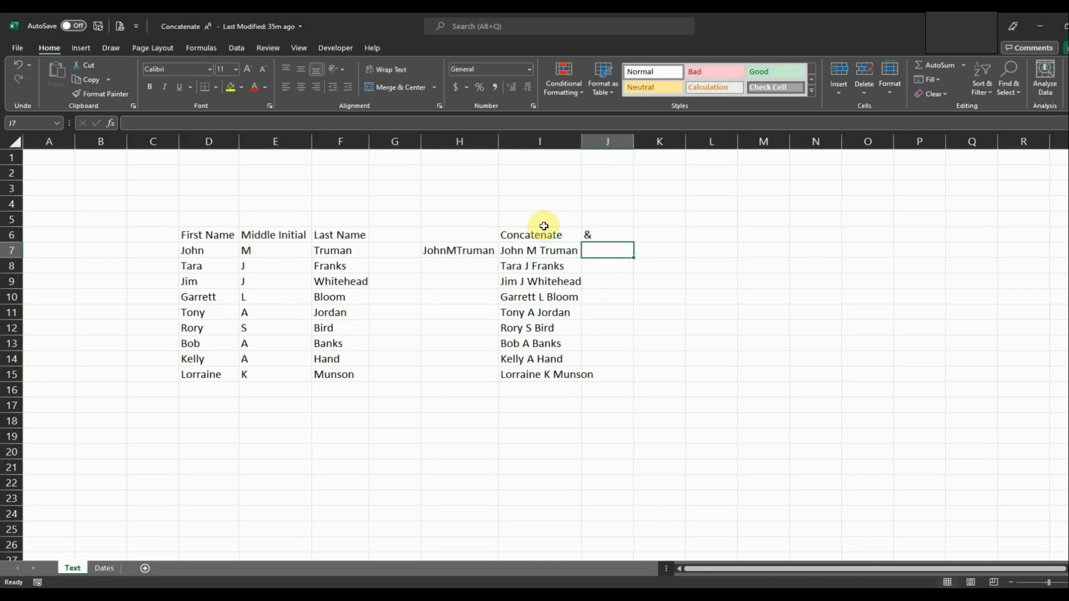
Step: Autofit column I and enter =D7&" "&E7&" "&F7 in J7 to join the name parts with spaces
double_click(582, 142)
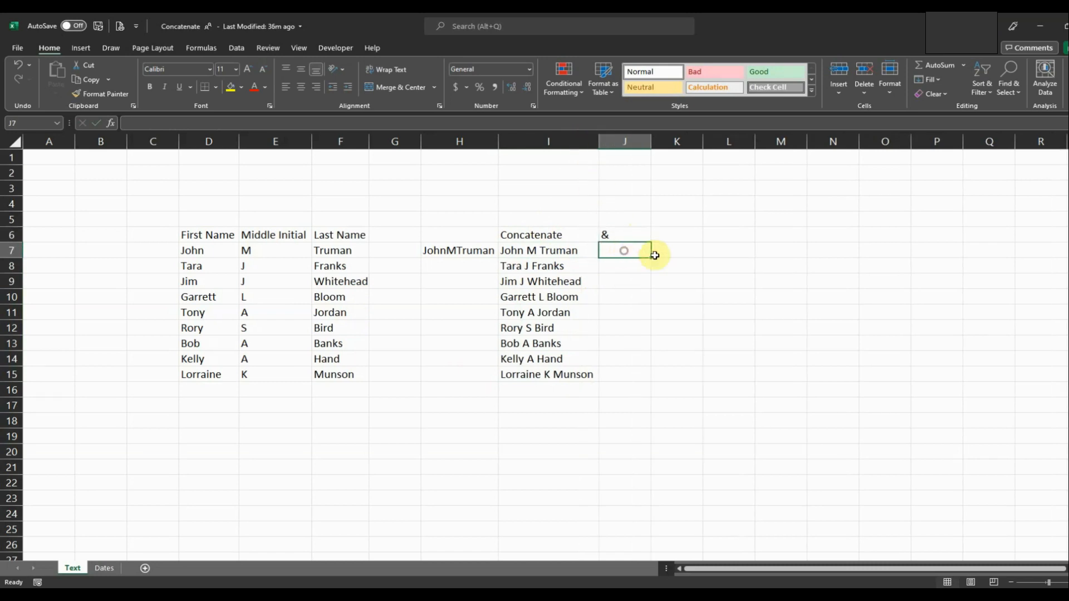
type("=")
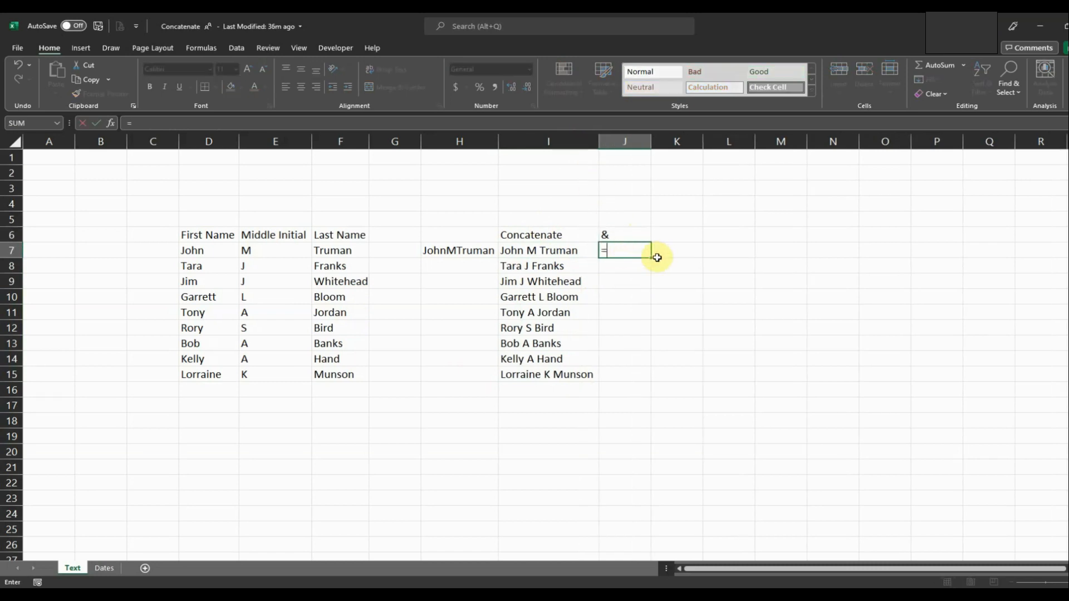
left_click(211, 250)
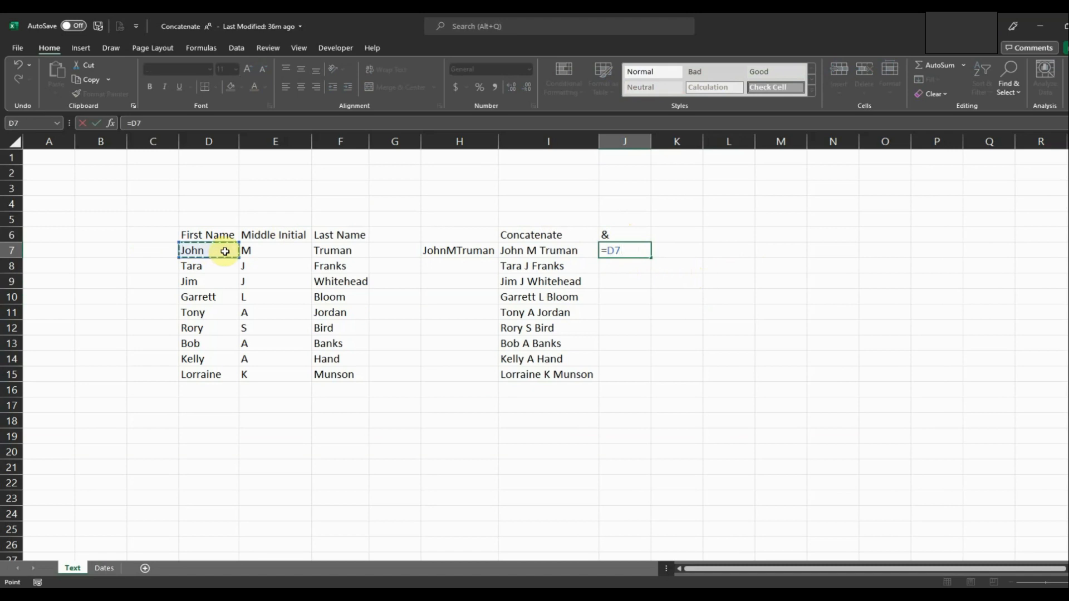
type("&")
type("\"")
type("&")
left_click(266, 254)
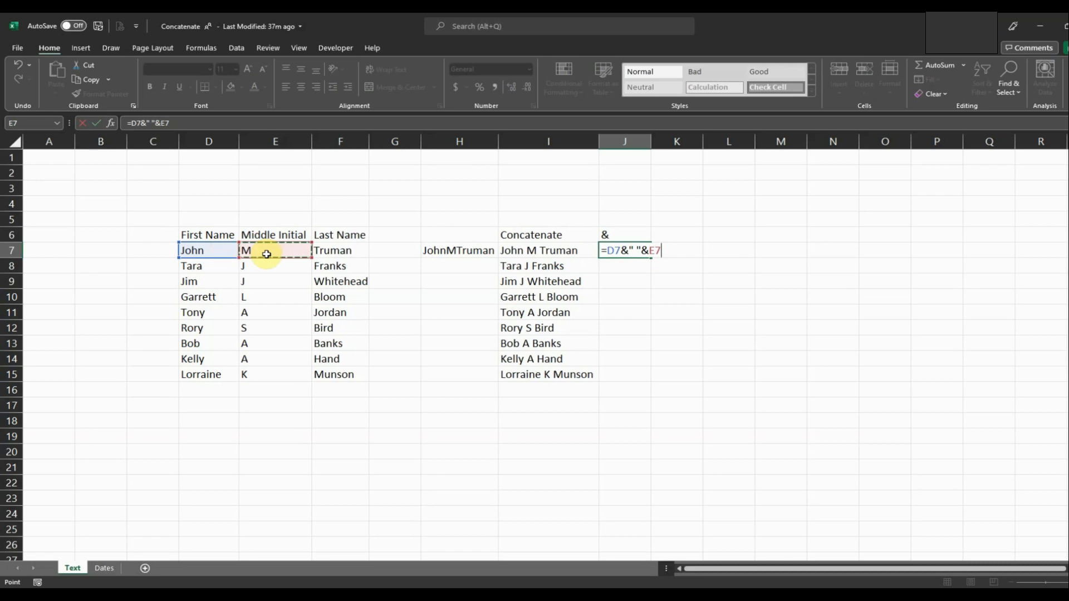
type("&\" \"&")
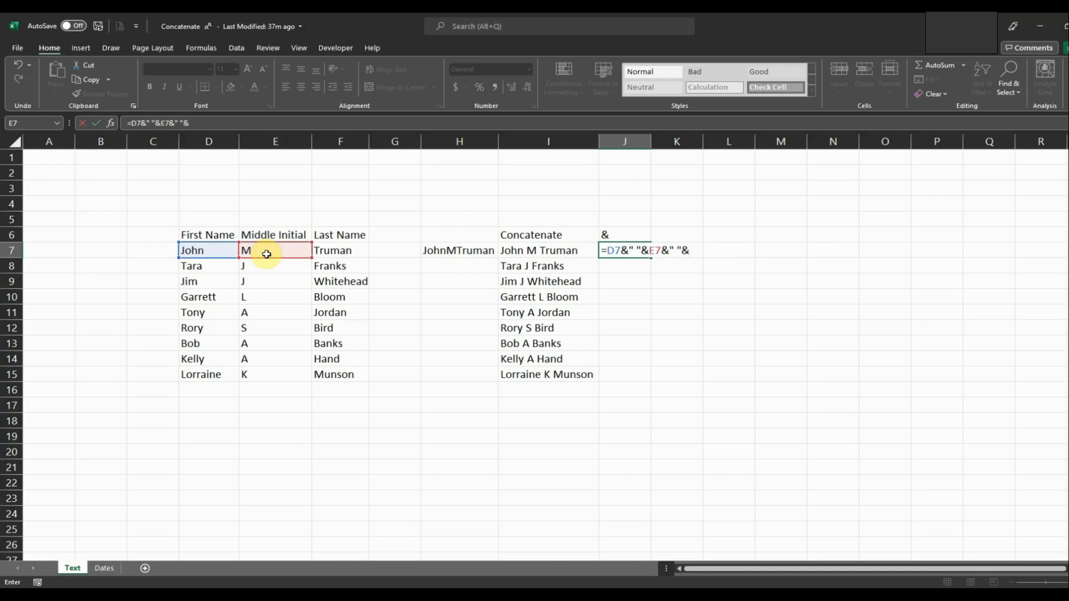
left_click(326, 251)
key("Return")
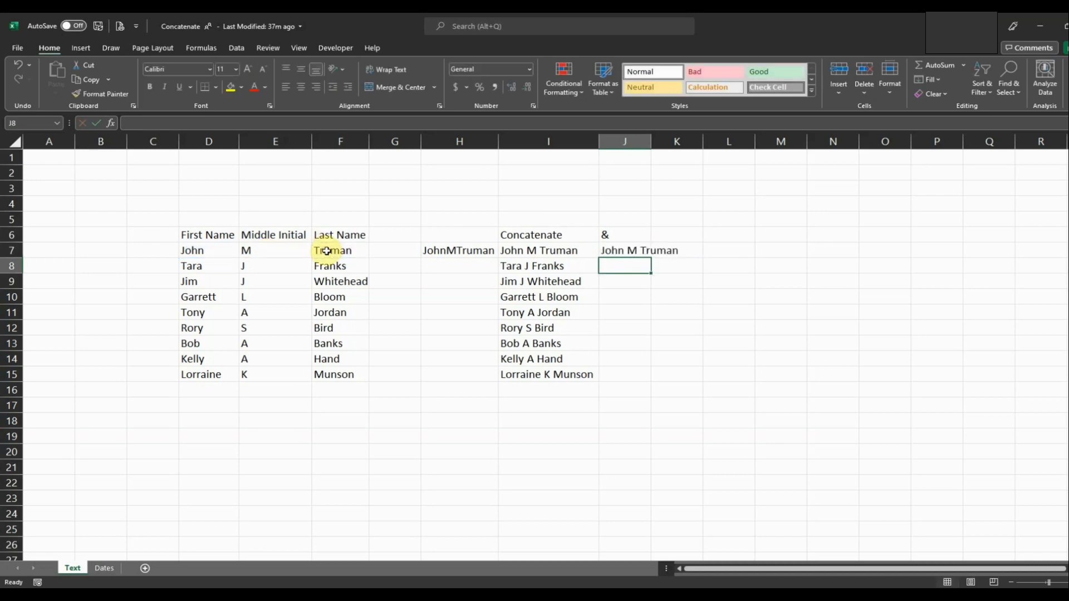
Step: Fill the J7 formula down through J15 and autofit column J
left_click(546, 250)
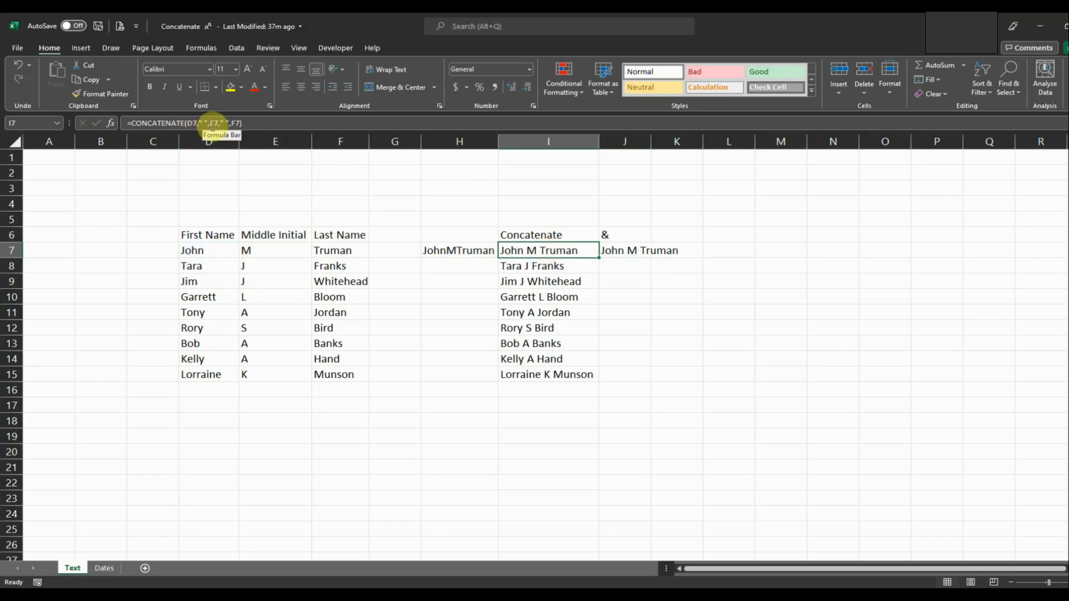
left_click(642, 256)
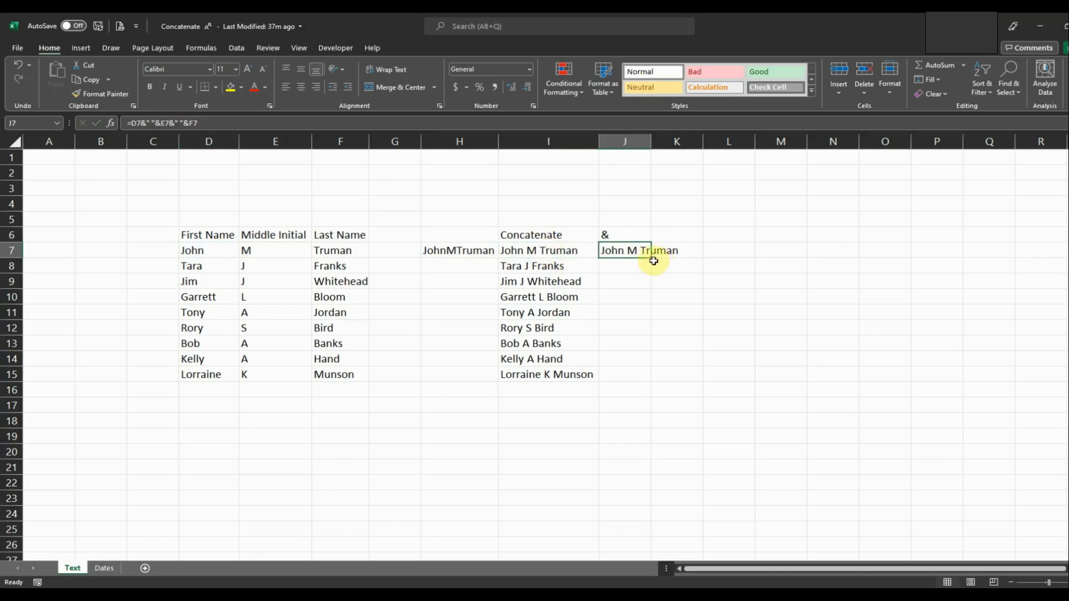
left_click_drag(651, 258, 652, 381)
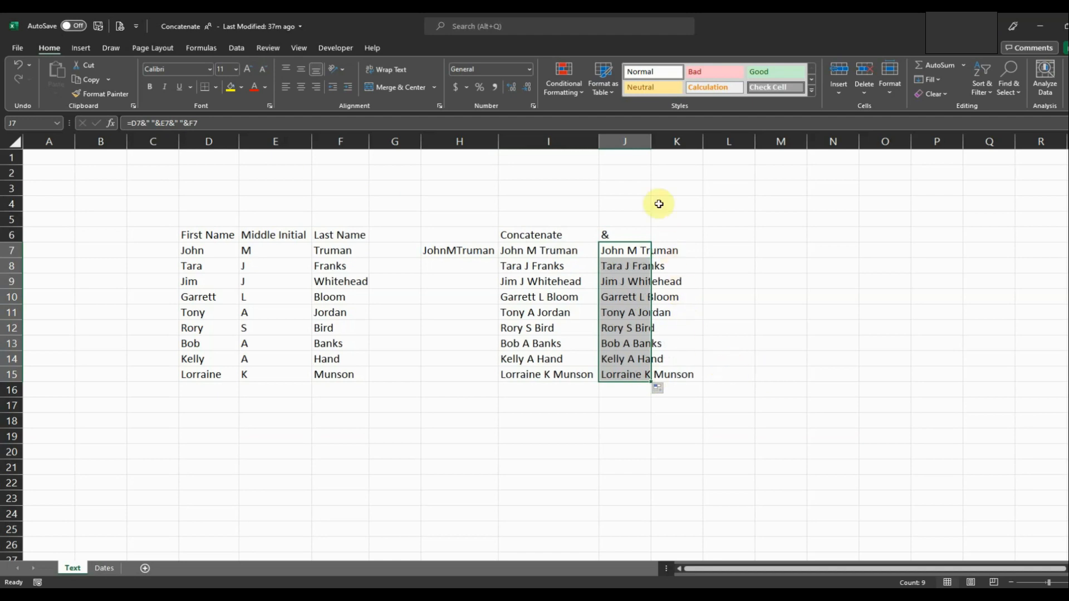
double_click(653, 147)
left_click(720, 502)
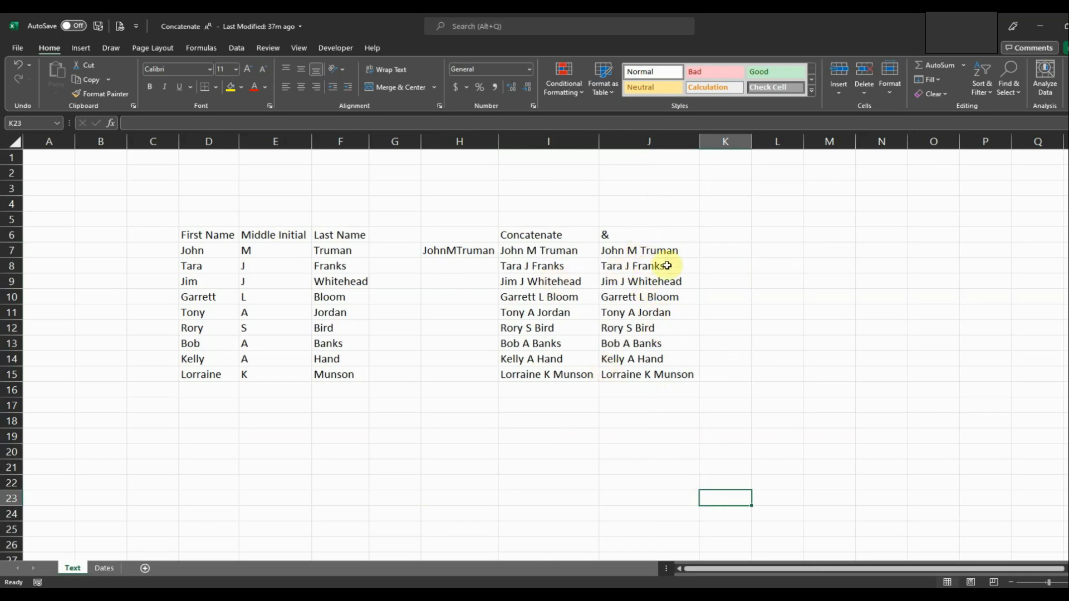
left_click_drag(661, 250, 649, 378)
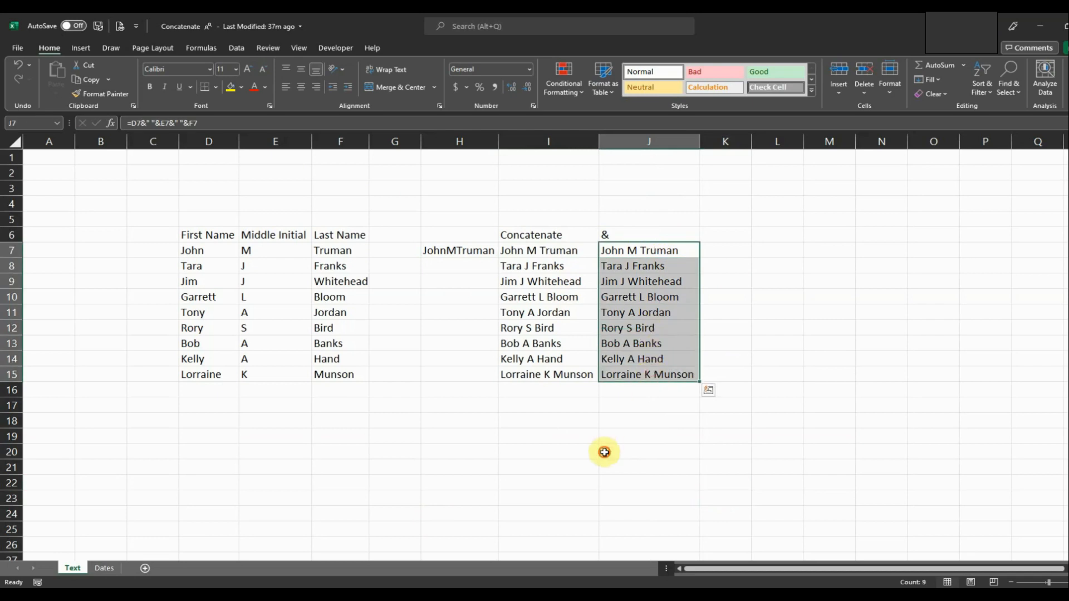
left_click(607, 451)
Step: On the Dates sheet, enter =CONCATENATE(C5,D5,E5) in G5 to join month, day and year without separators
left_click(113, 567)
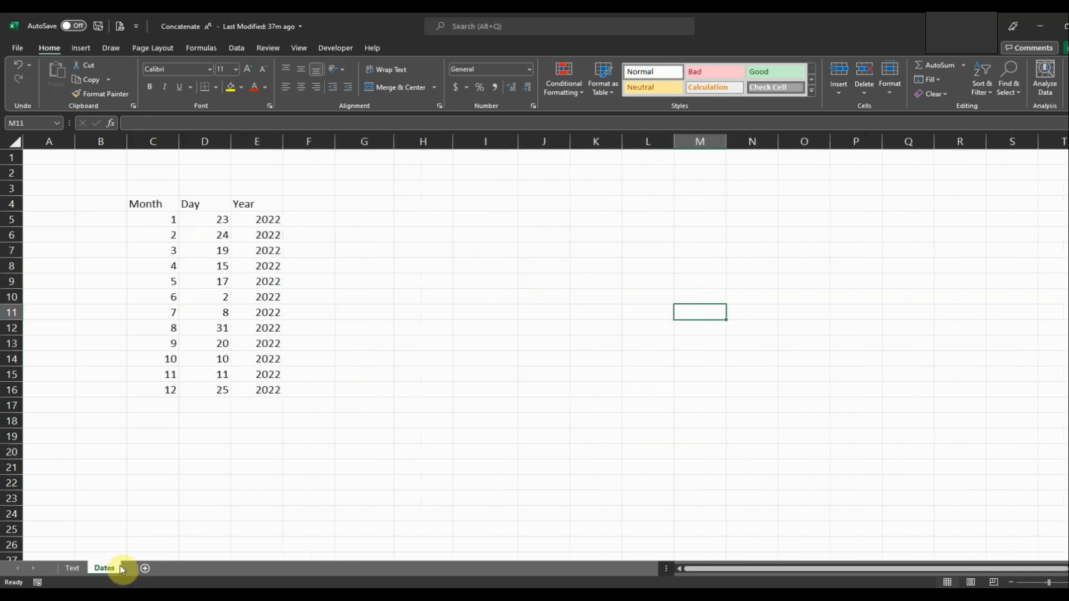
left_click(350, 448)
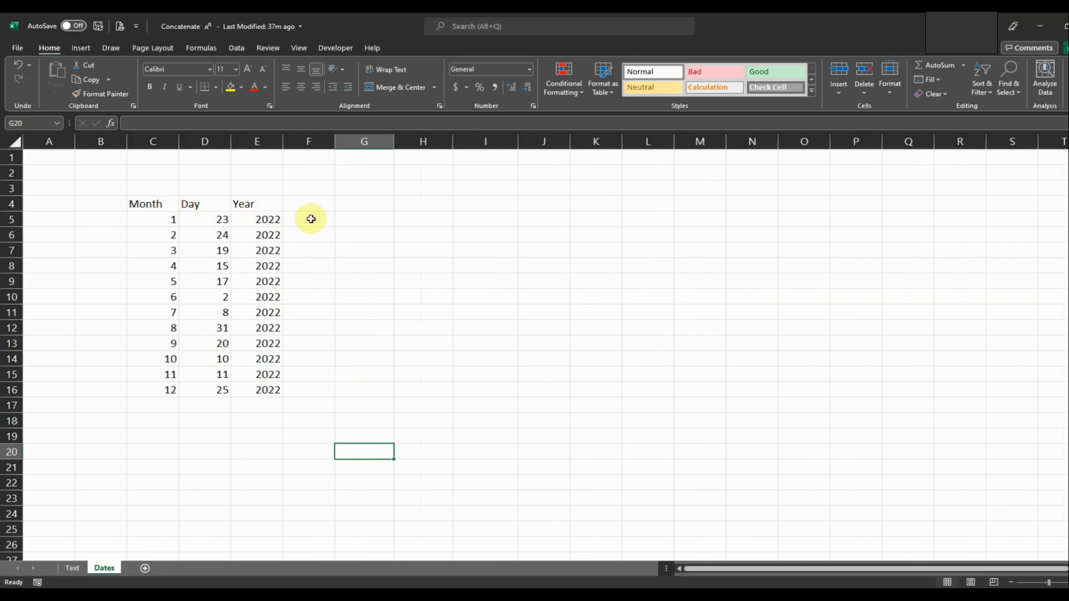
left_click(367, 221)
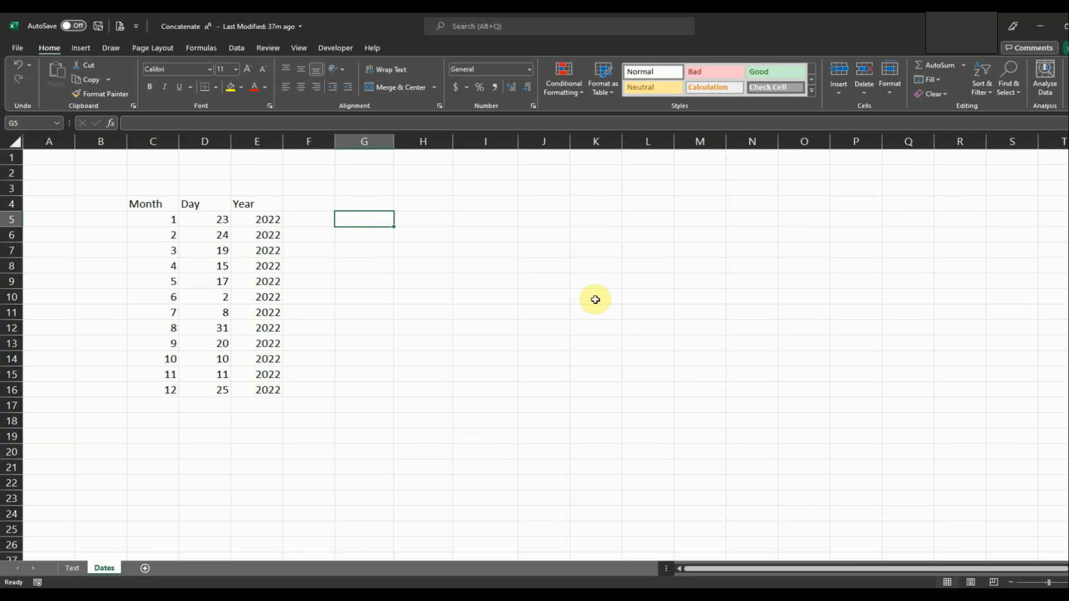
type("=")
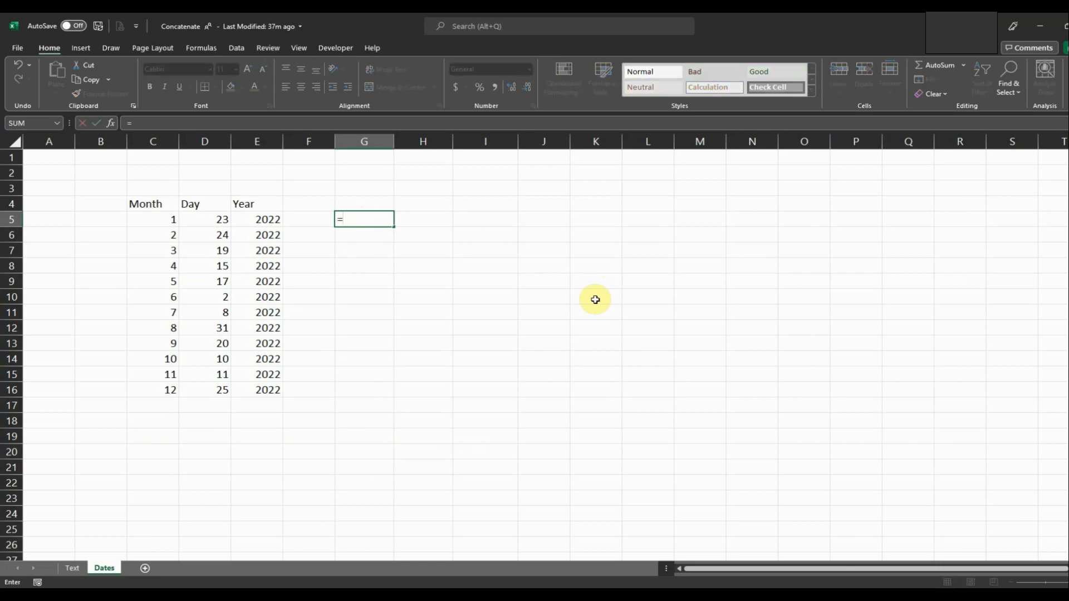
type("conact")
key("BackSpace")
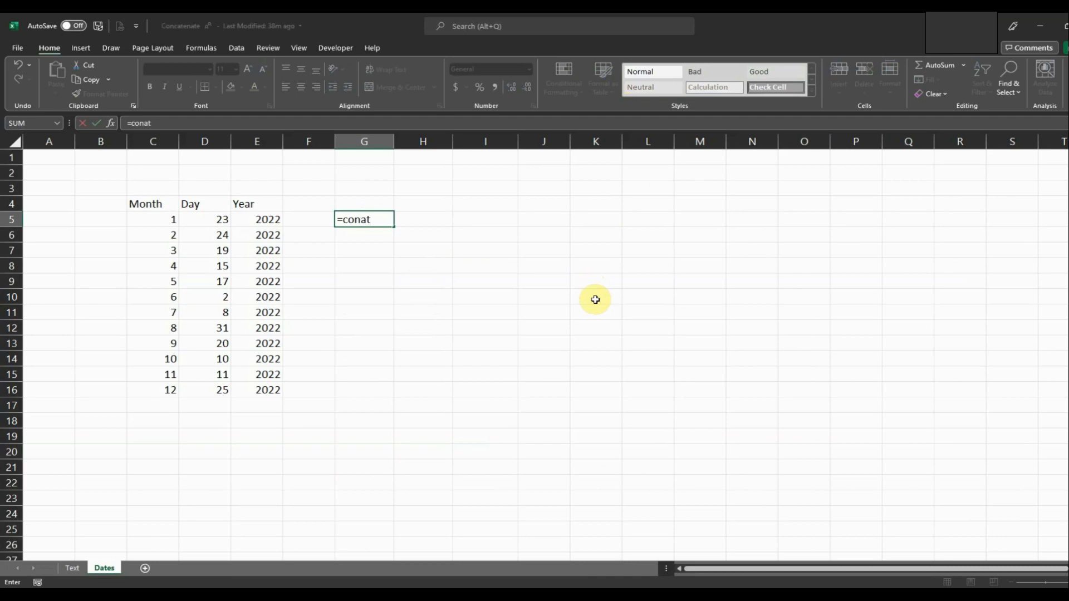
key("BackSpace")
key("BackSpace")
type("ca")
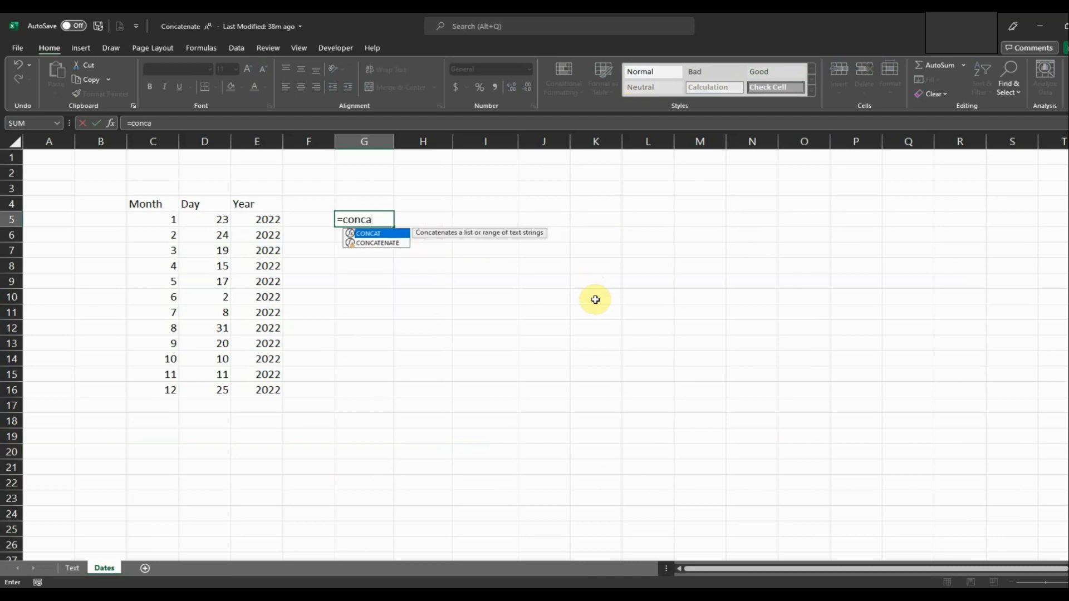
double_click(390, 243)
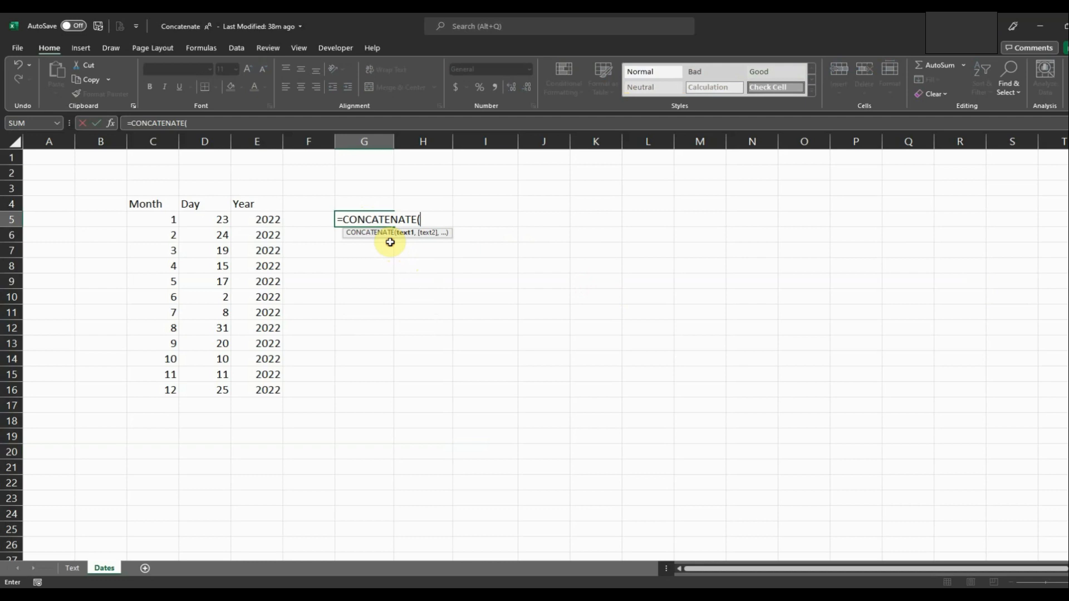
left_click(164, 220)
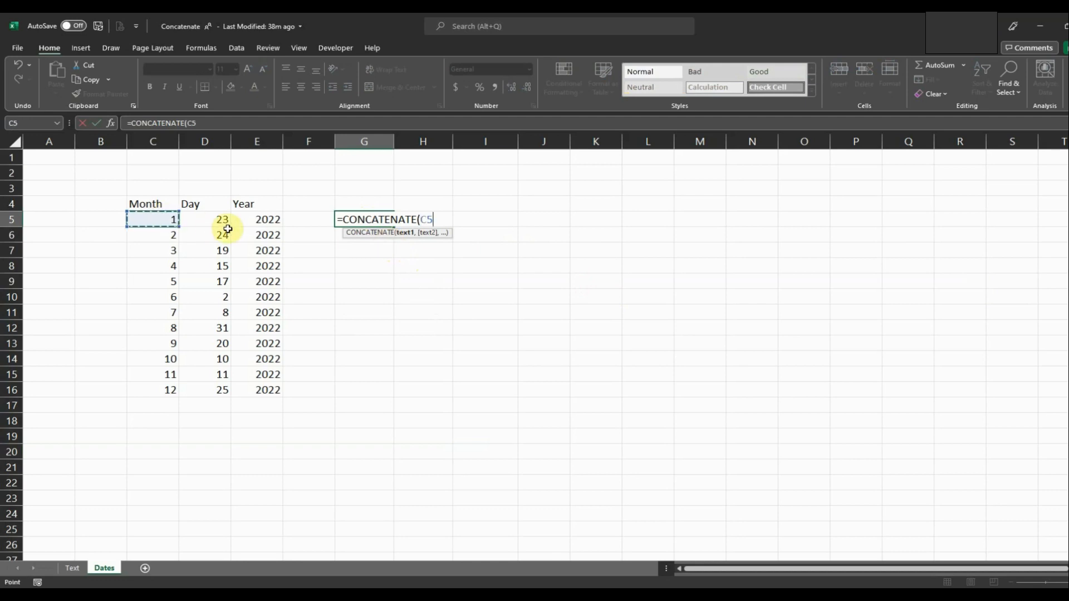
type(",")
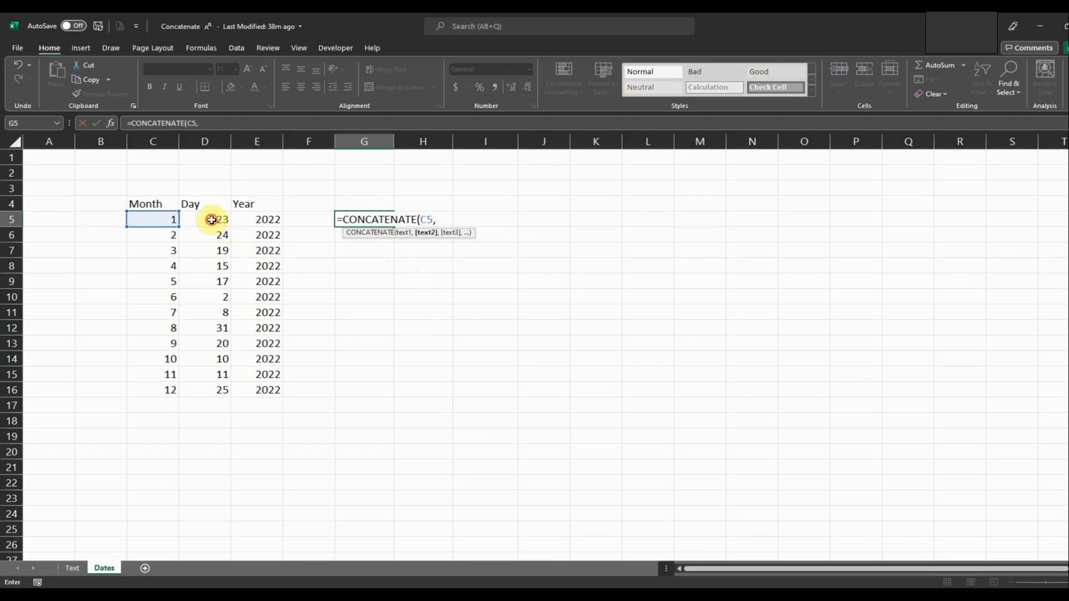
left_click(211, 219)
type(",")
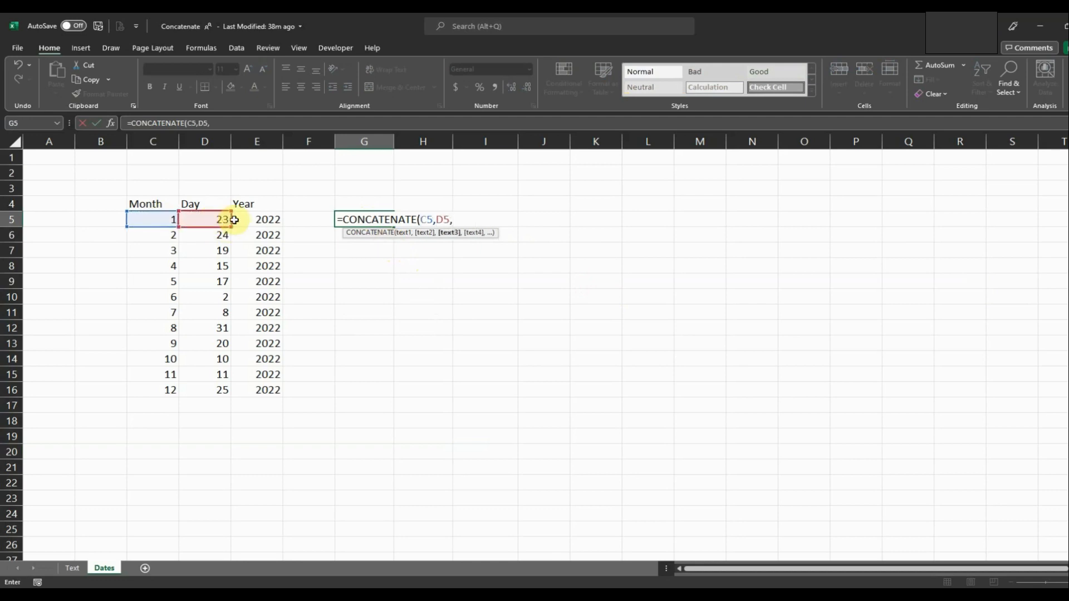
left_click(244, 221)
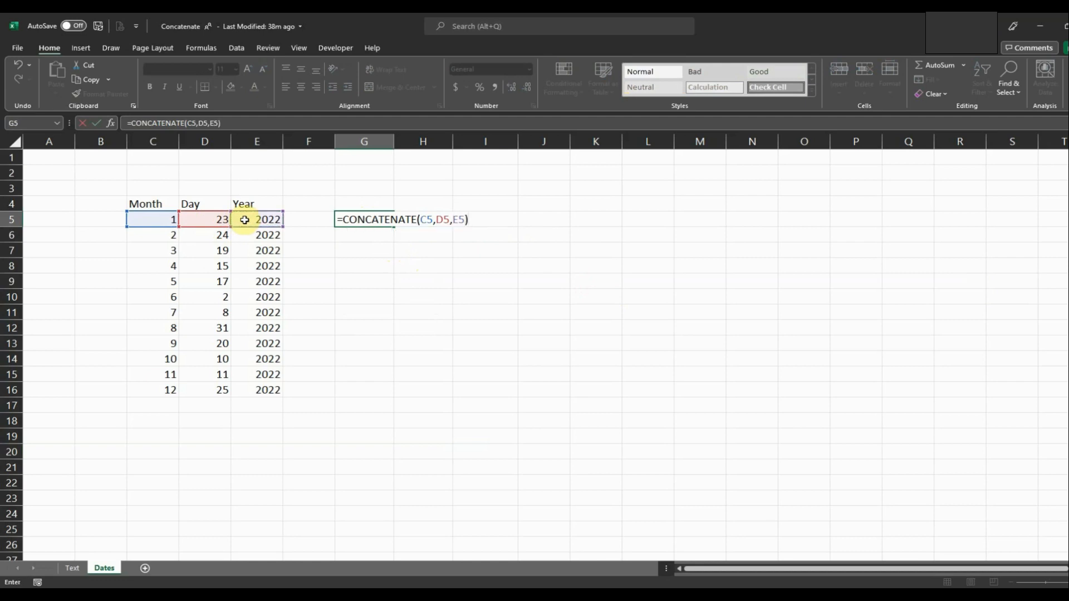
key("Return")
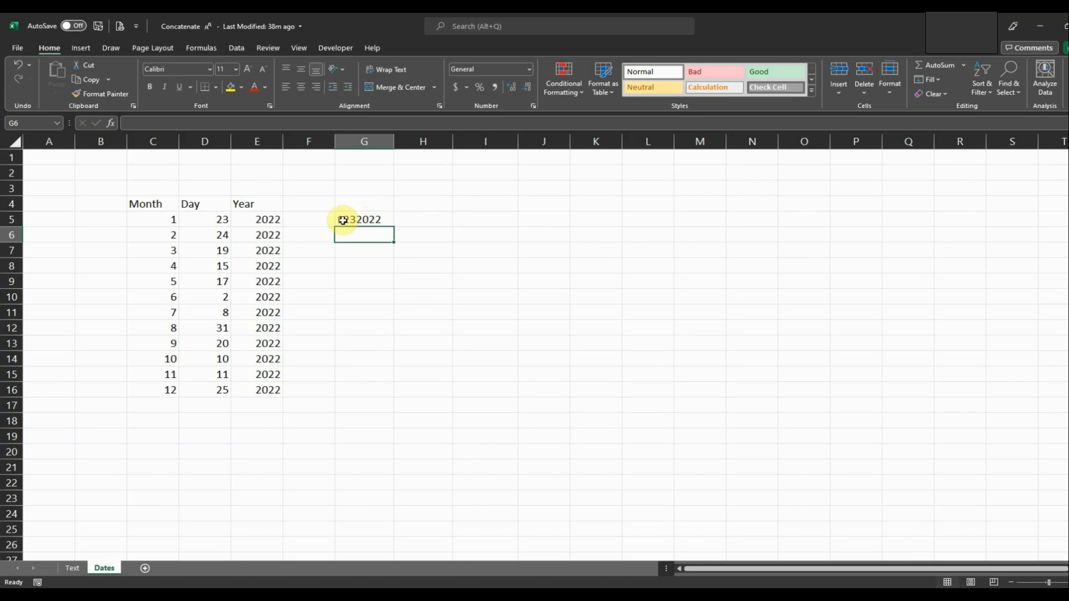
Step: Enter =CONCATENATE(C5,"/",D5,"/",E5) in H5 to build a slash-separated date, and fill it down through H16
left_click(426, 217)
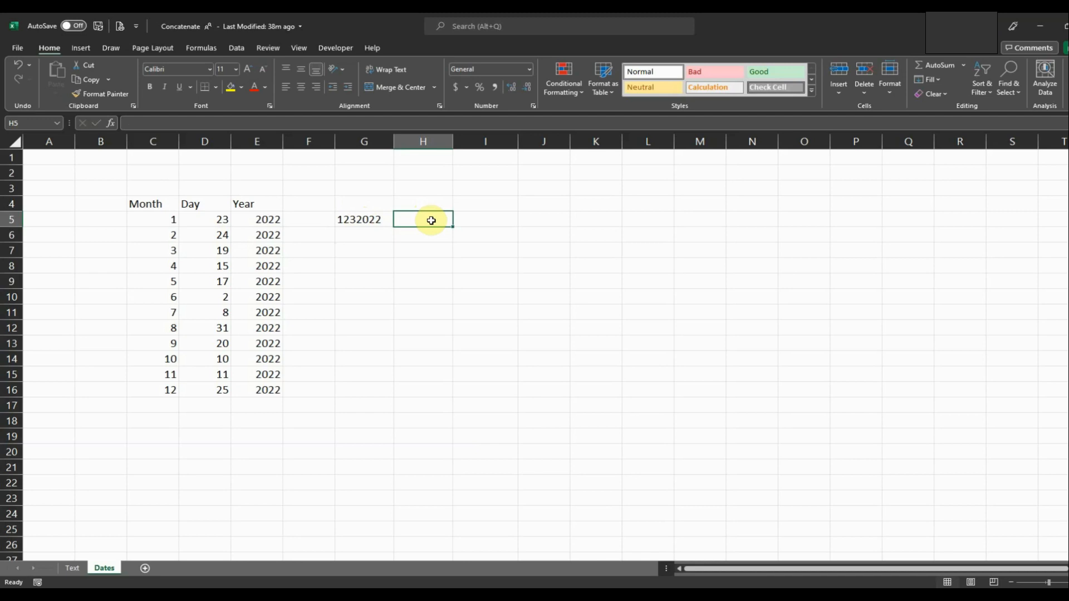
type("=conca")
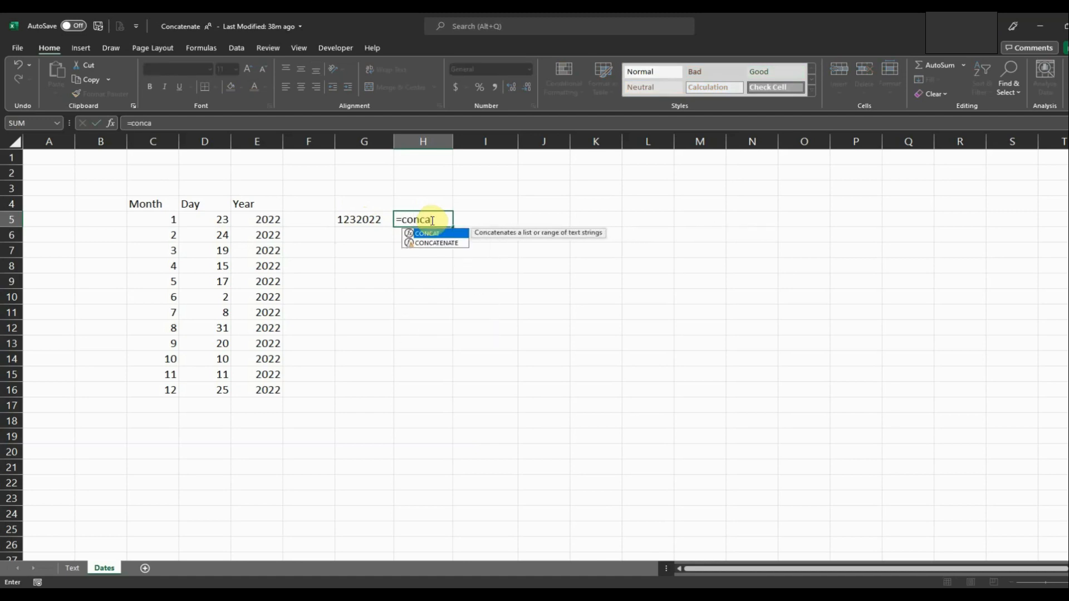
double_click(426, 242)
left_click(173, 220)
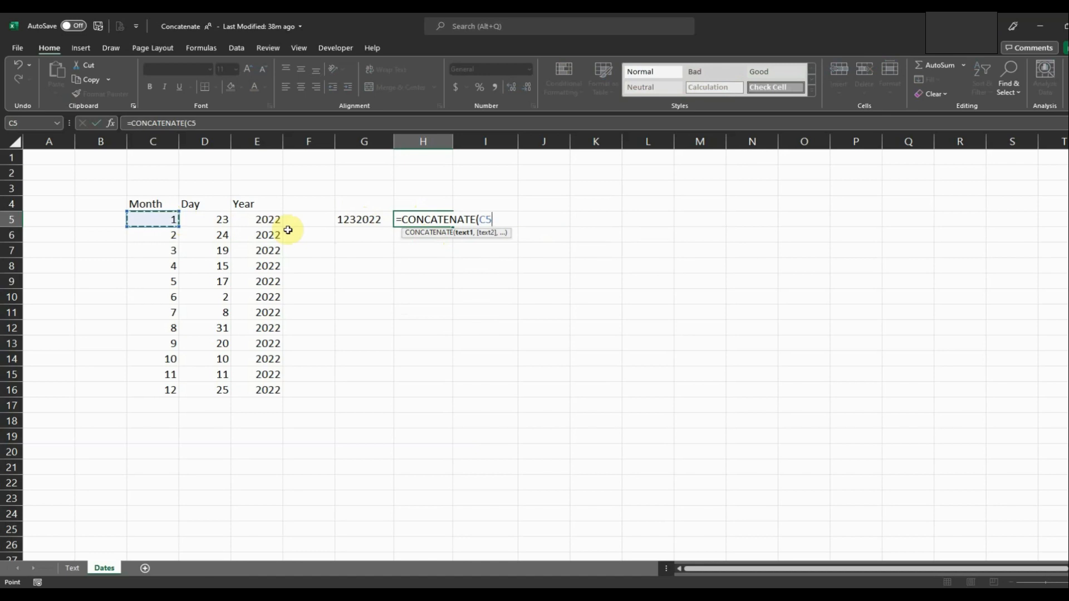
type(",")
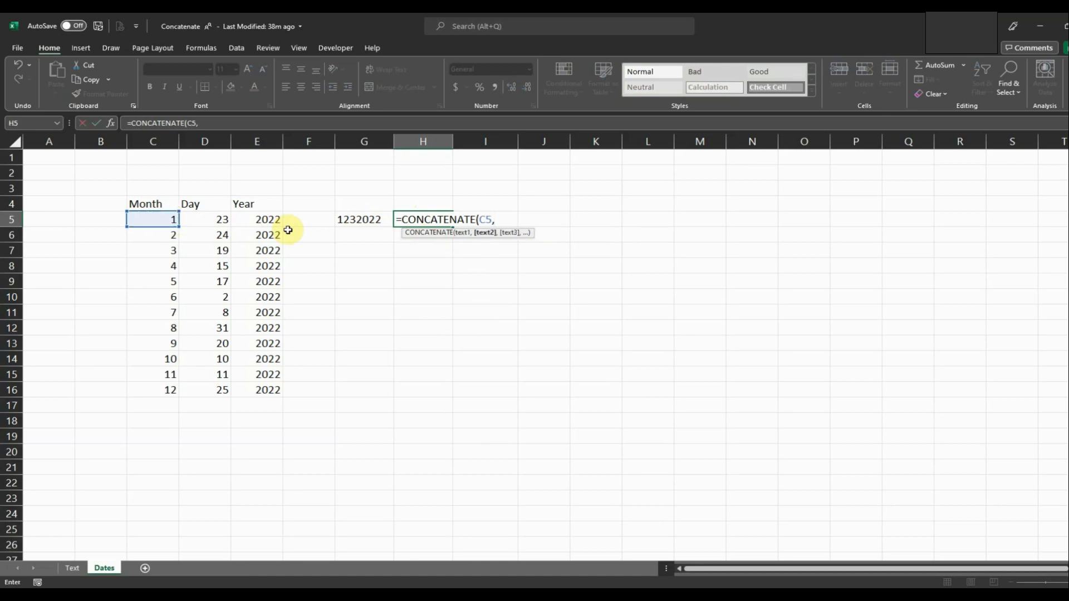
type("\"/\",")
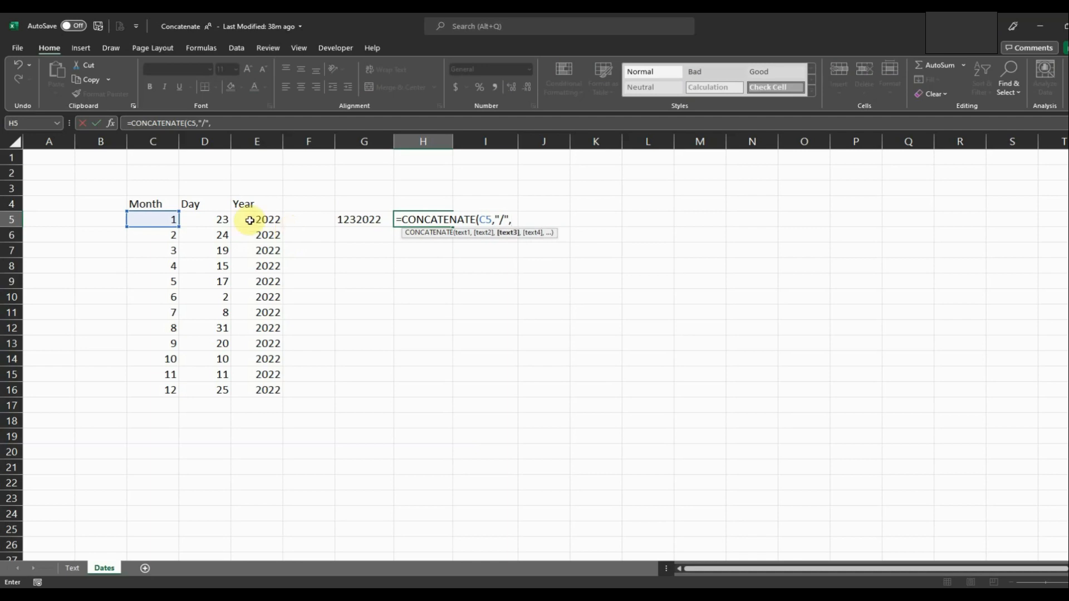
left_click(220, 222)
type(",")
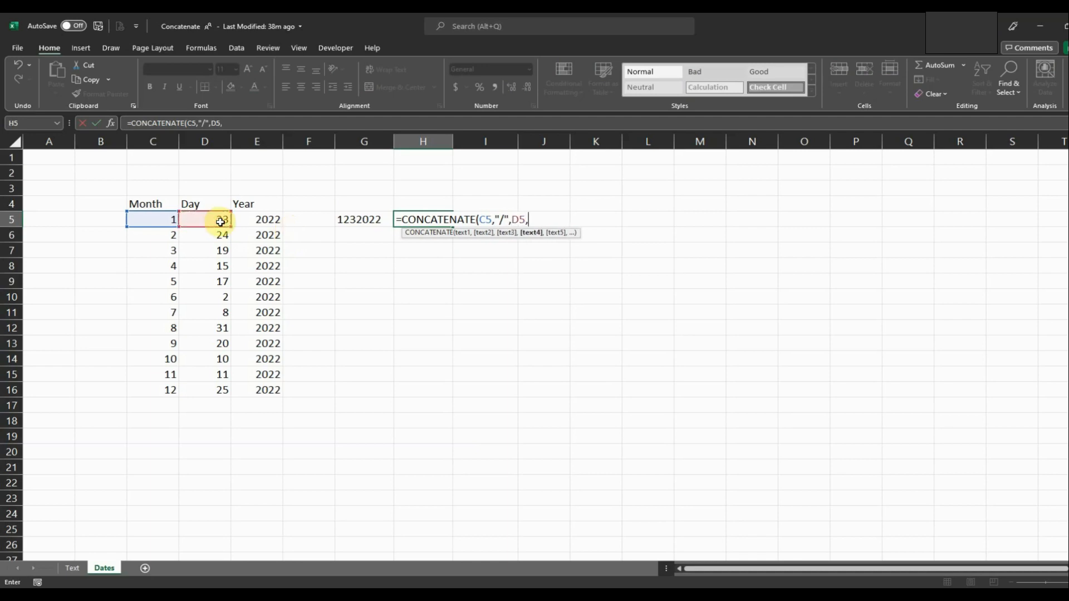
type("\"/\",")
left_click(268, 221)
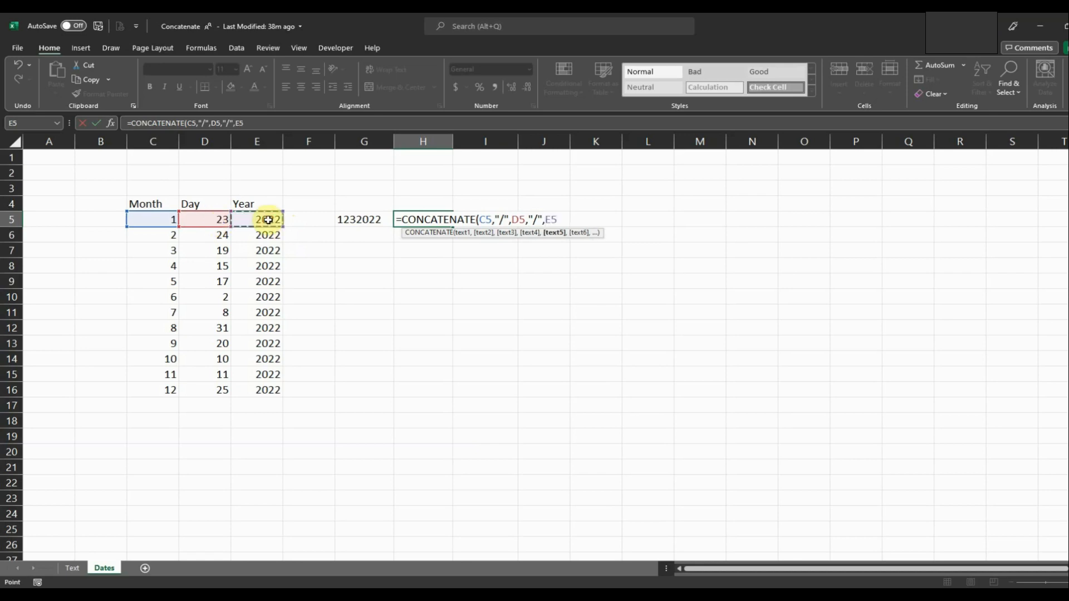
type(")")
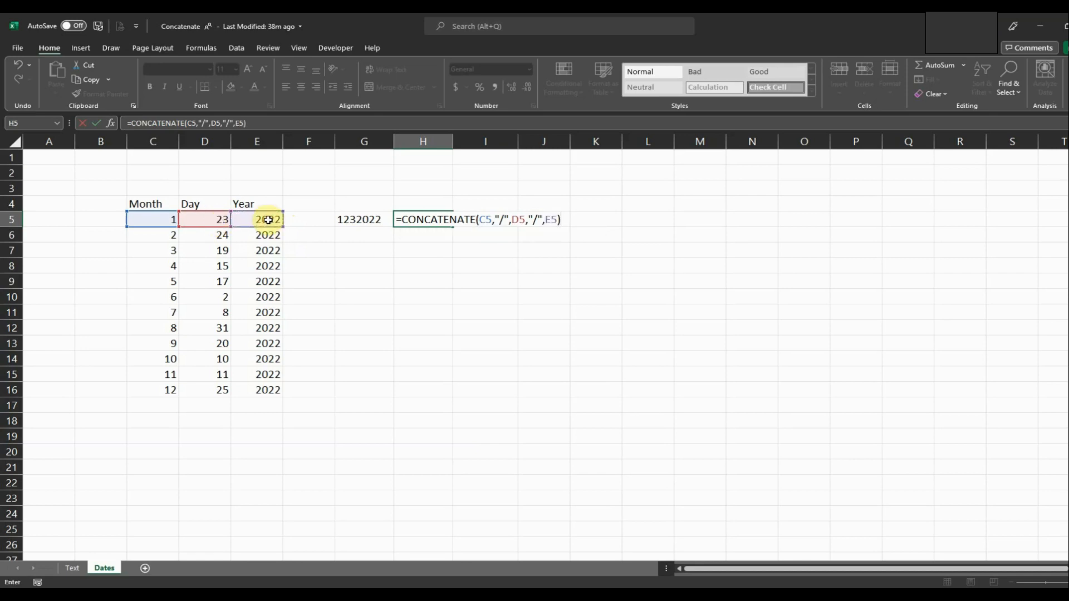
key("Return")
left_click(422, 220)
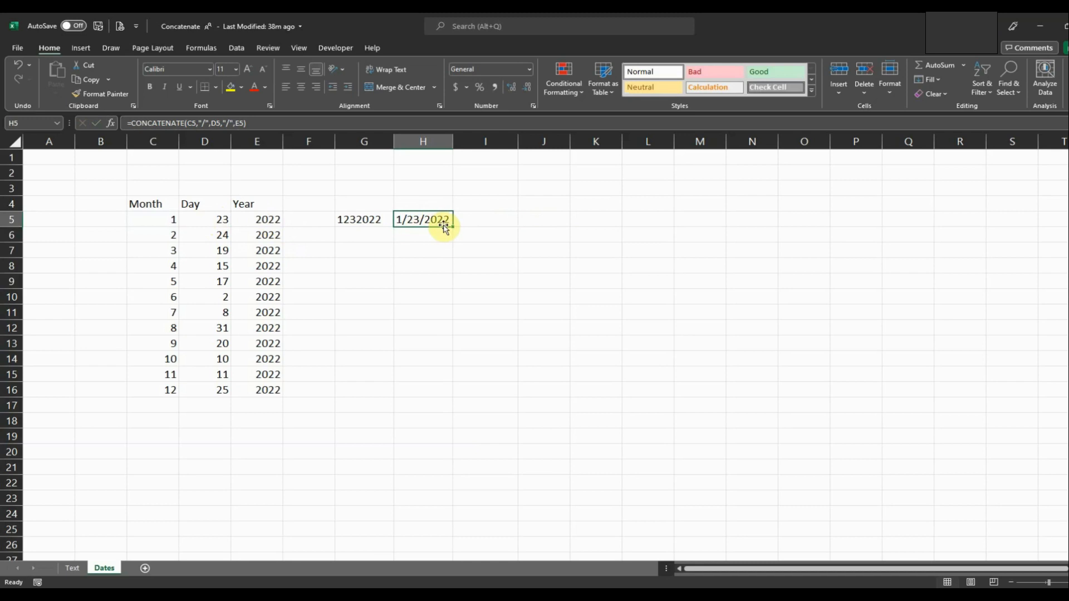
left_click_drag(450, 226, 438, 400)
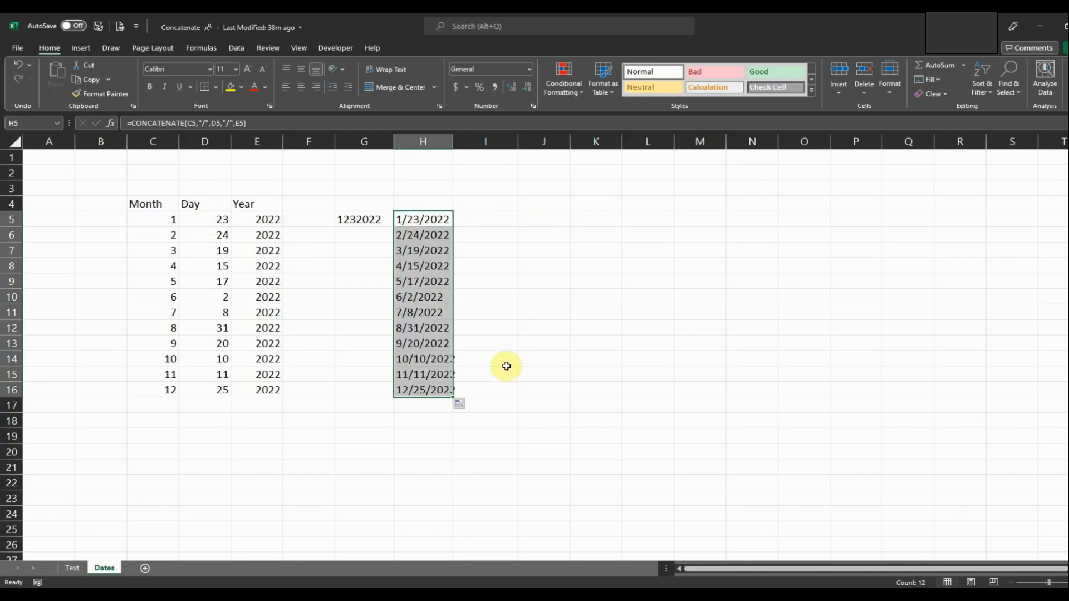
Step: Enter =C5&"/"&D5&"/"&E5 in I5 to build a slash-separated date with the & operator
left_click(498, 218)
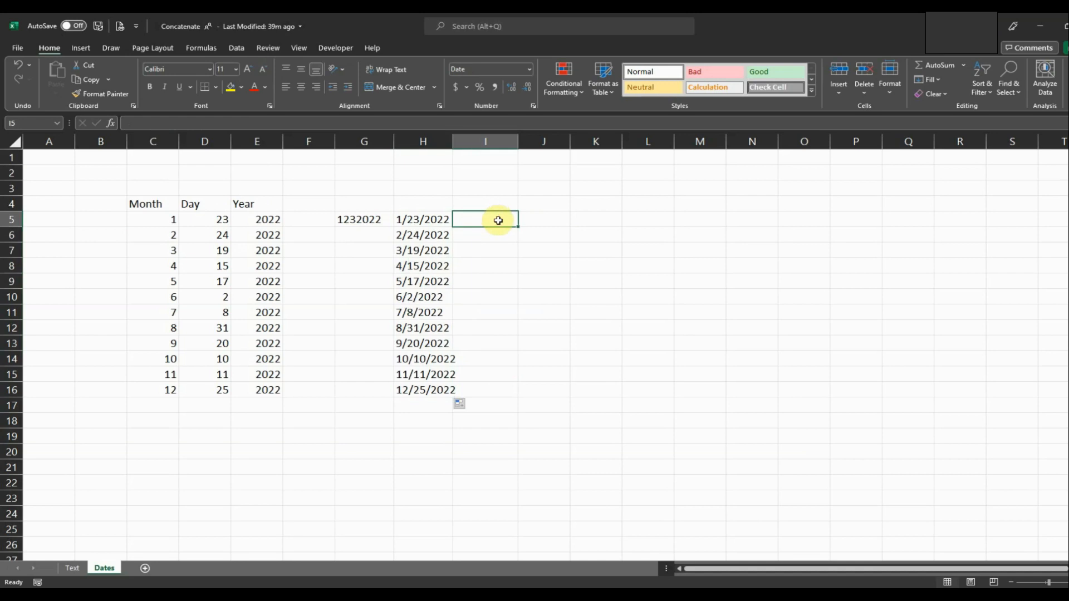
type("=")
left_click(158, 221)
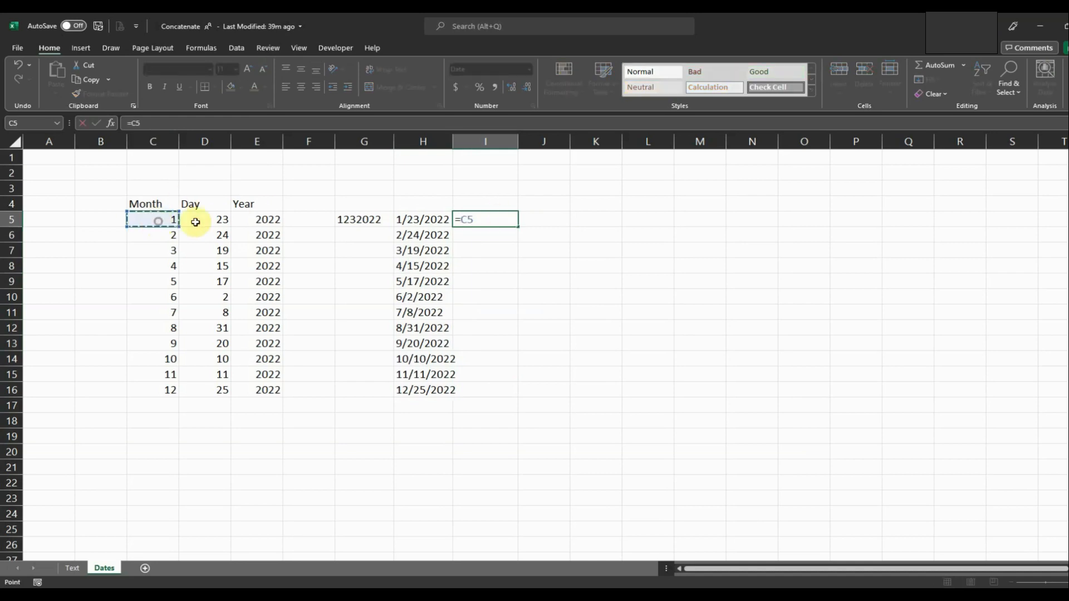
type(",")
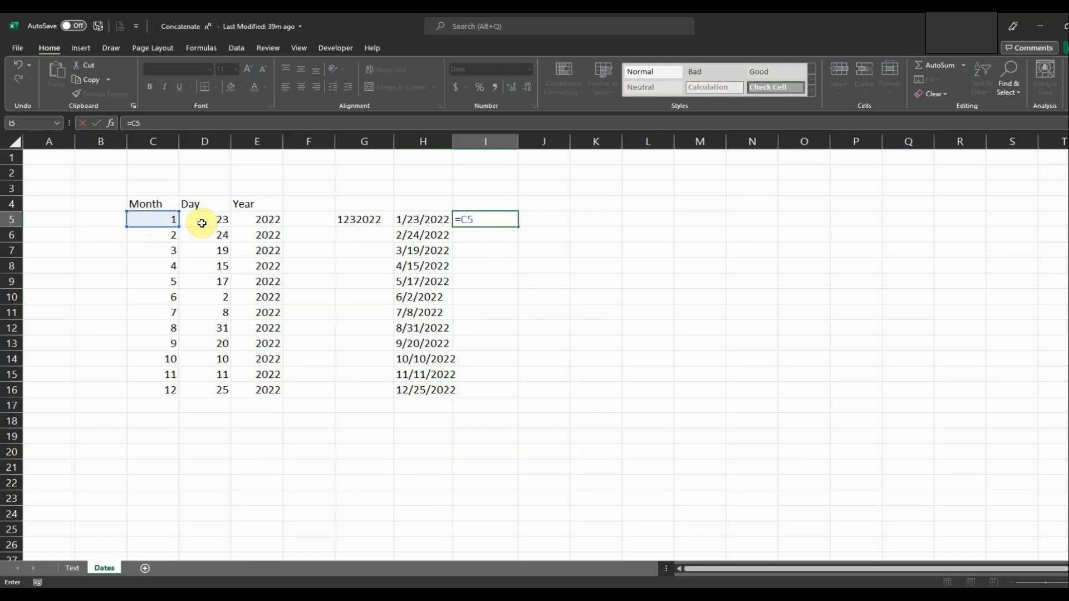
type("&\"/\"&")
left_click(202, 223)
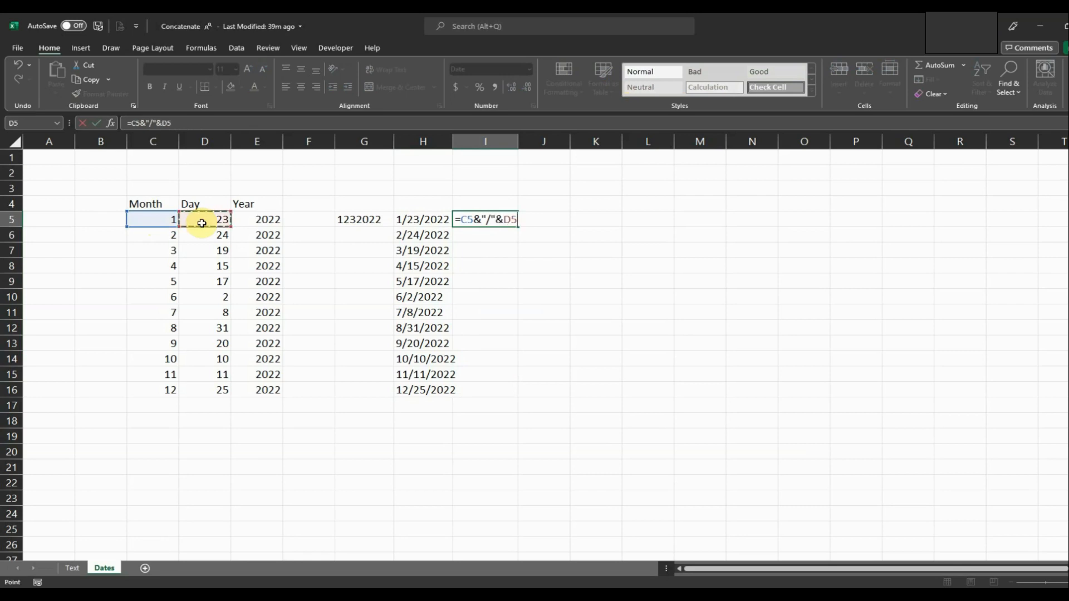
type("&\"/\"&")
left_click(269, 223)
key("Return")
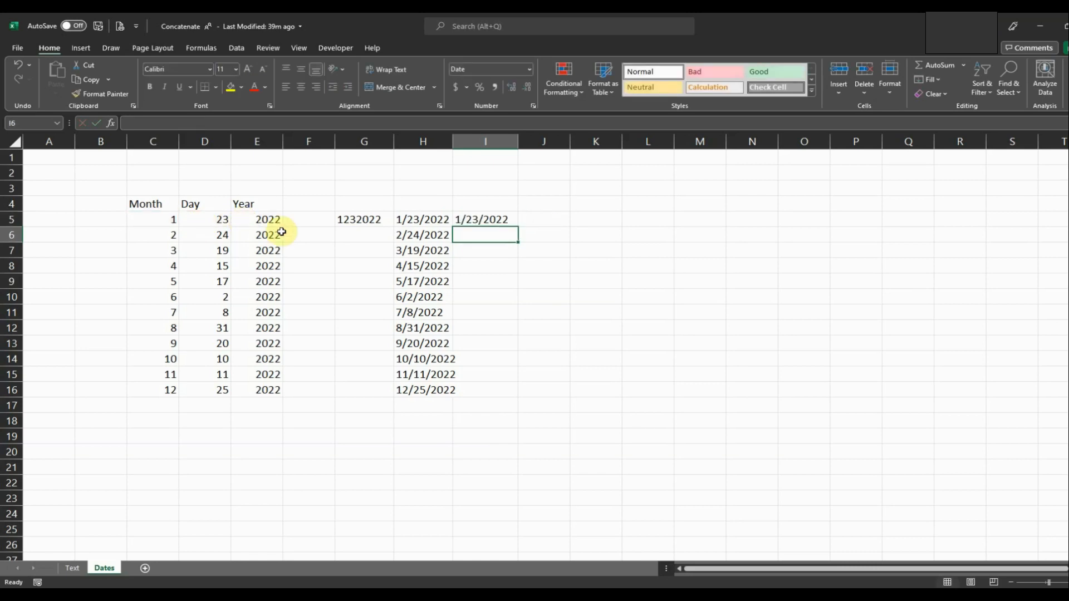
Step: Fill the I5 formula down through I16 and autofit column H
left_click(486, 221)
left_click_drag(516, 226, 516, 399)
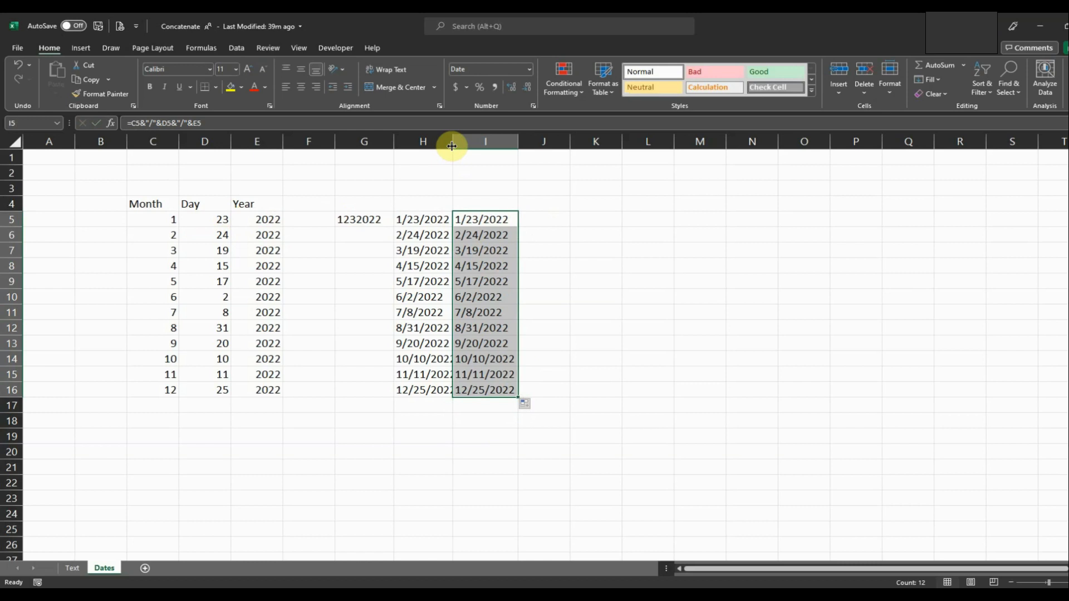
double_click(452, 144)
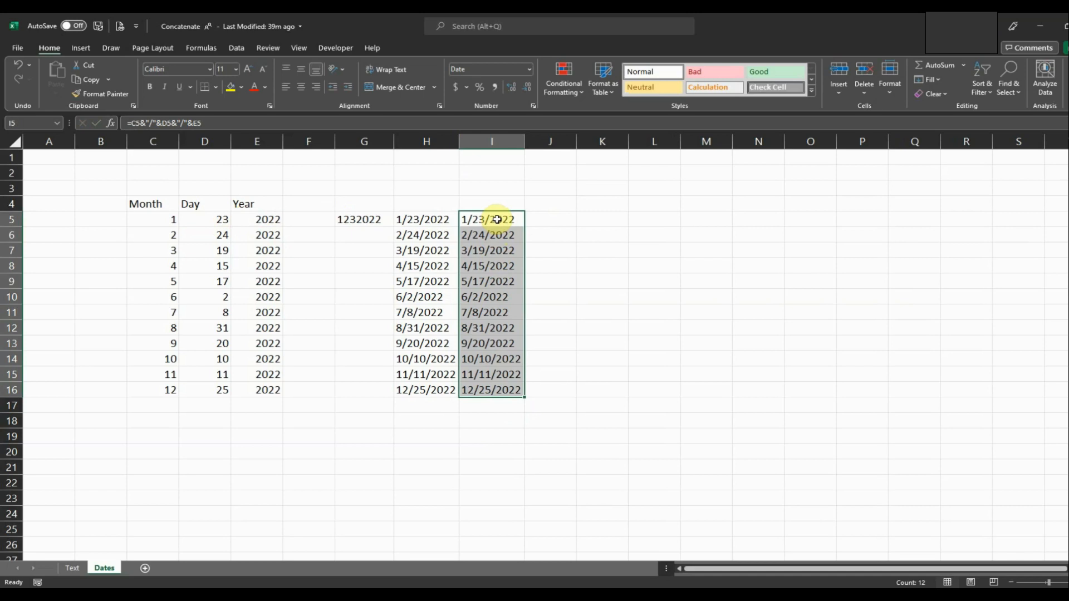
Step: Copy the joined dates in I5:I16 and paste them with their formulas starting at K5
left_click(497, 220)
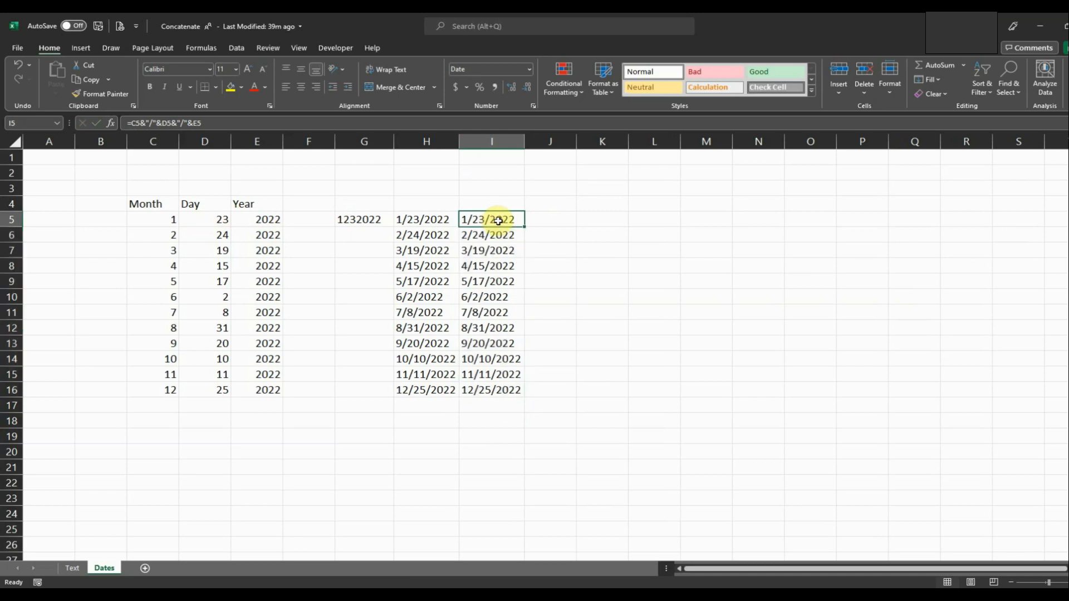
left_click_drag(499, 220, 492, 386)
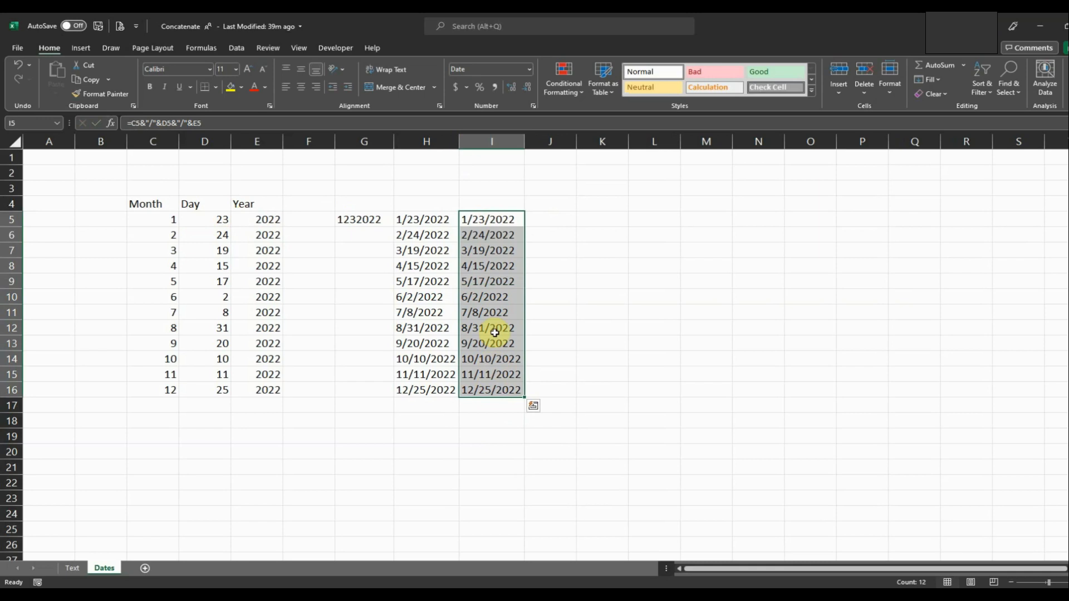
key("ctrl+c")
left_click(589, 221)
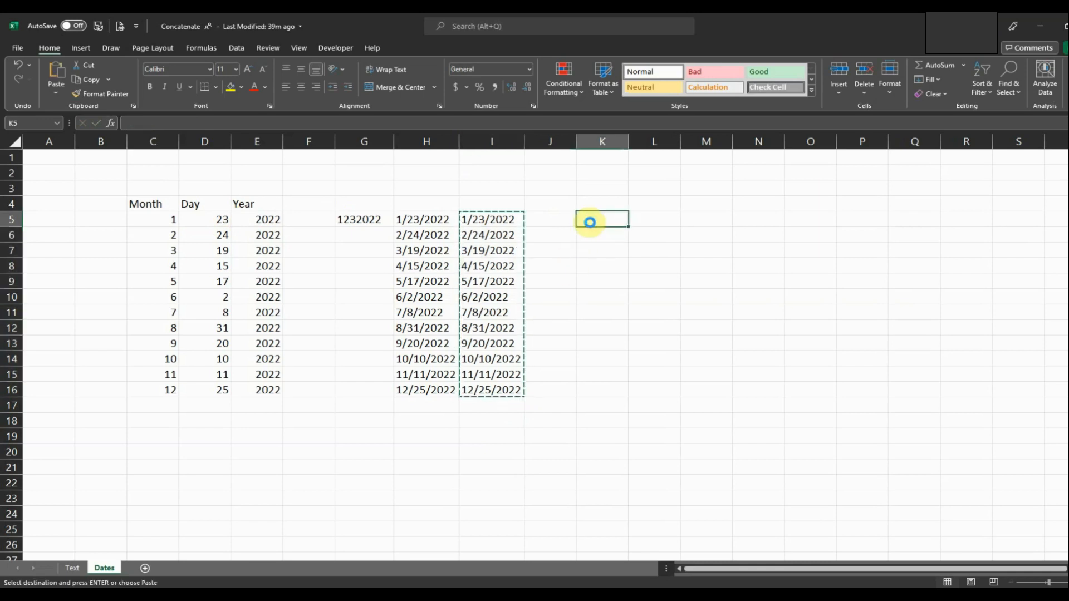
key("ctrl+v")
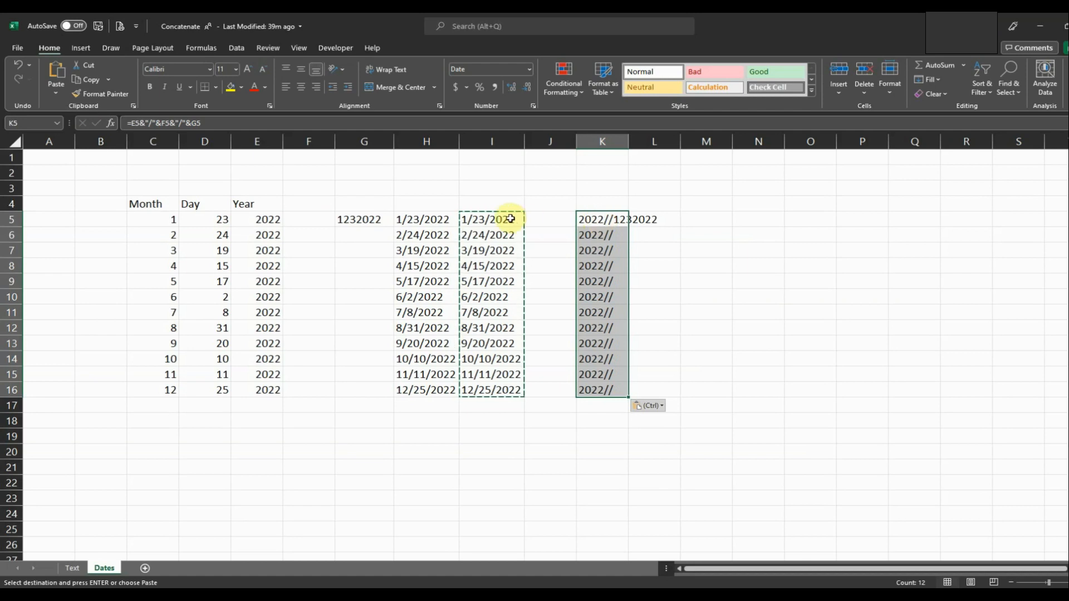
Step: Copy I5:I16, paste it as values only starting at K5, and autofit column K
left_click_drag(509, 219, 502, 389)
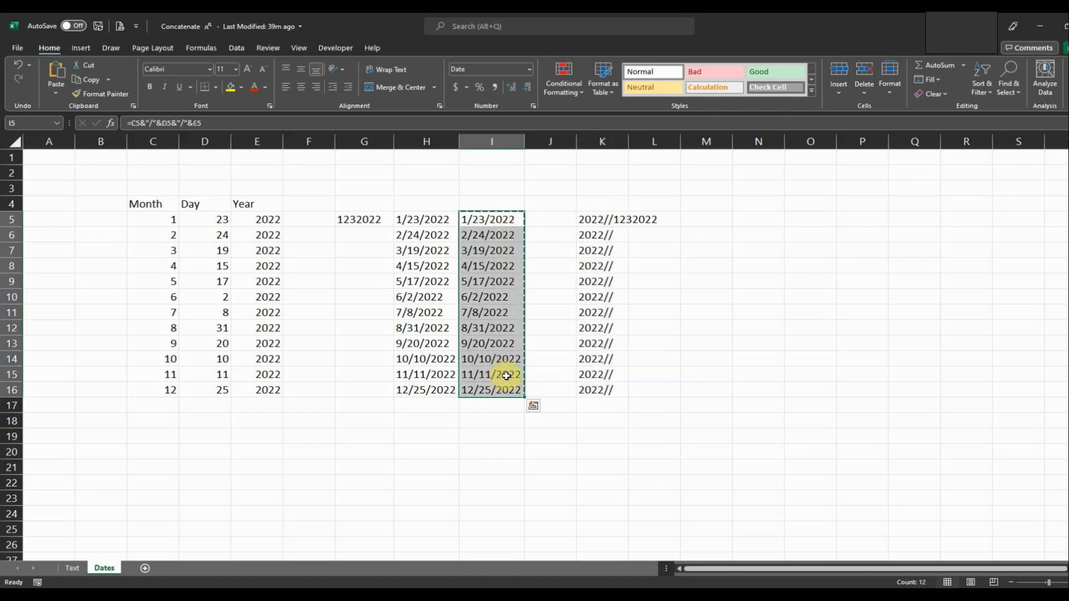
key("ctrl+c")
left_click(611, 219)
right_click(612, 220)
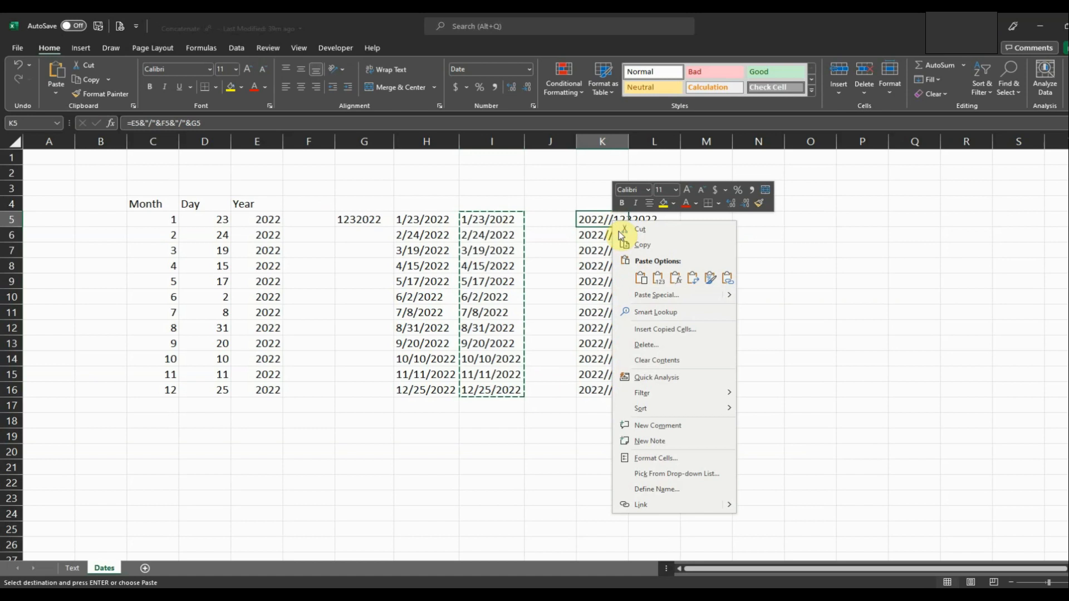
left_click(660, 278)
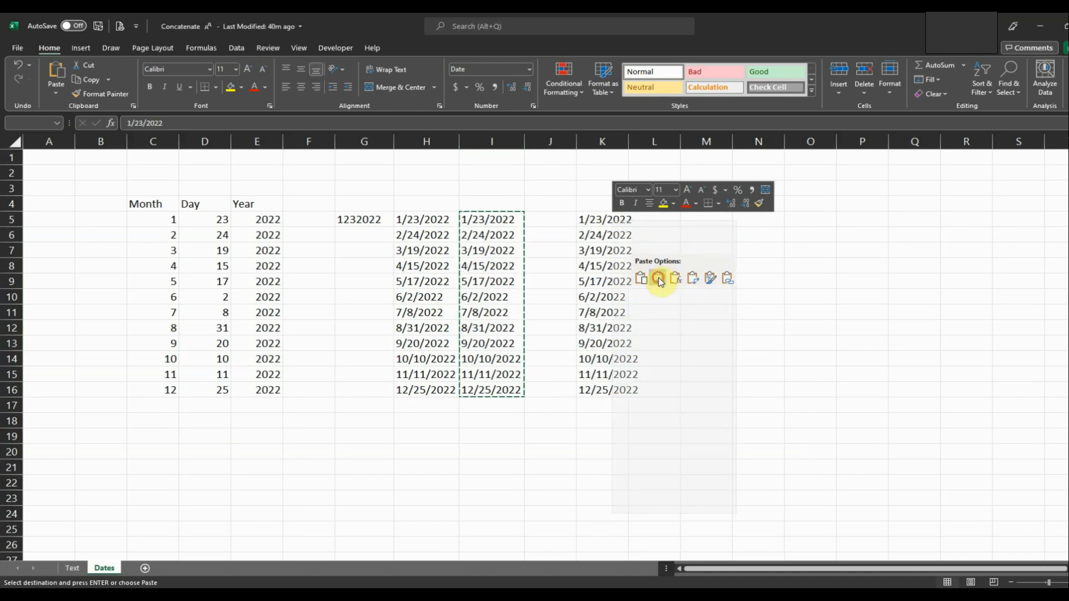
double_click(629, 143)
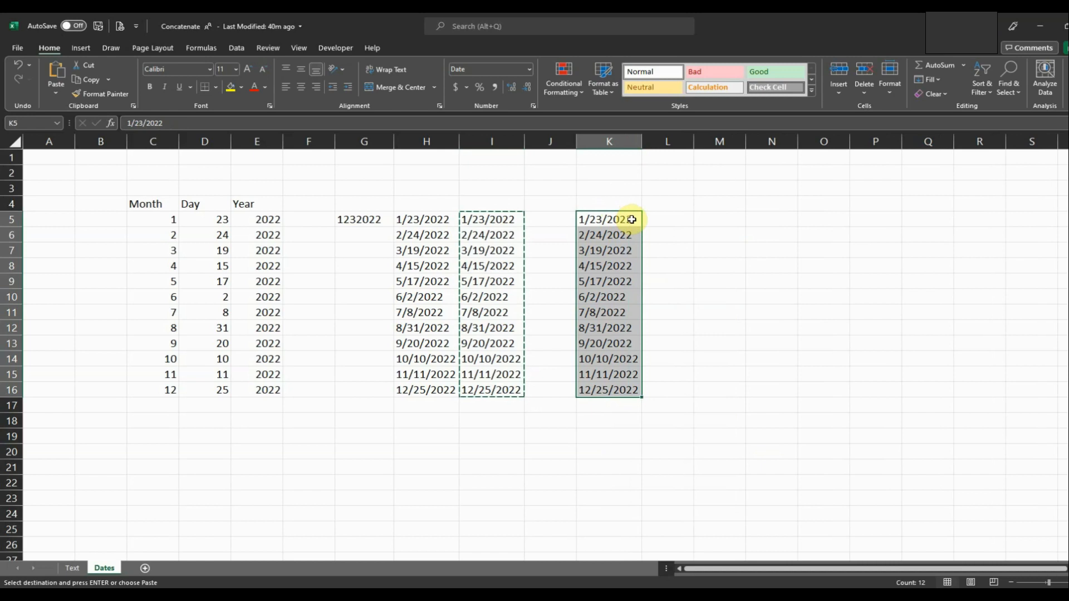
Step: Re-enter the existing value in K5 to convert that single cell from text to a date
double_click(632, 220)
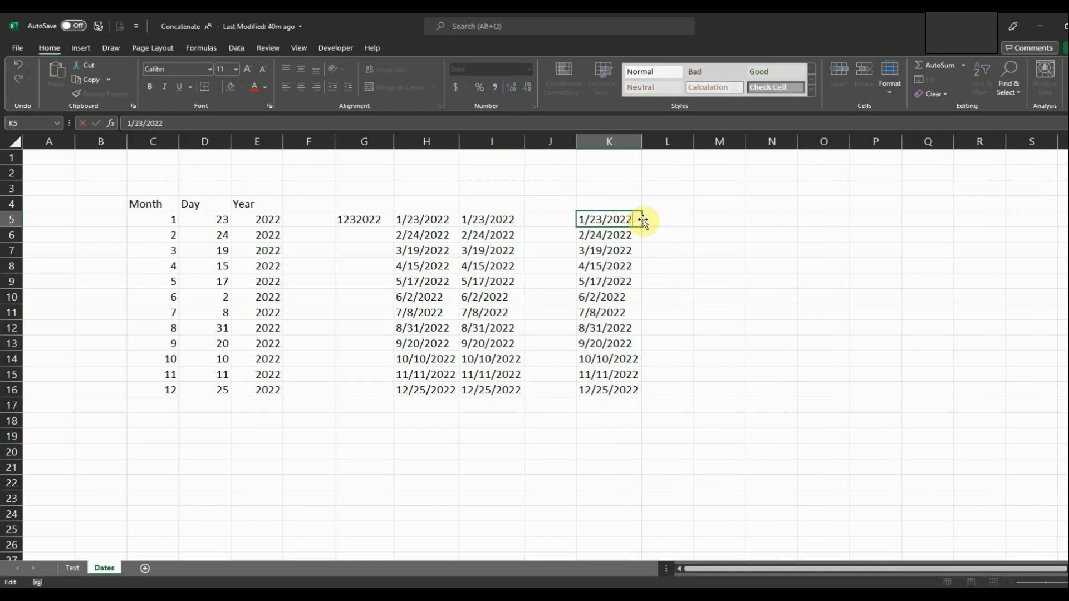
key("Return")
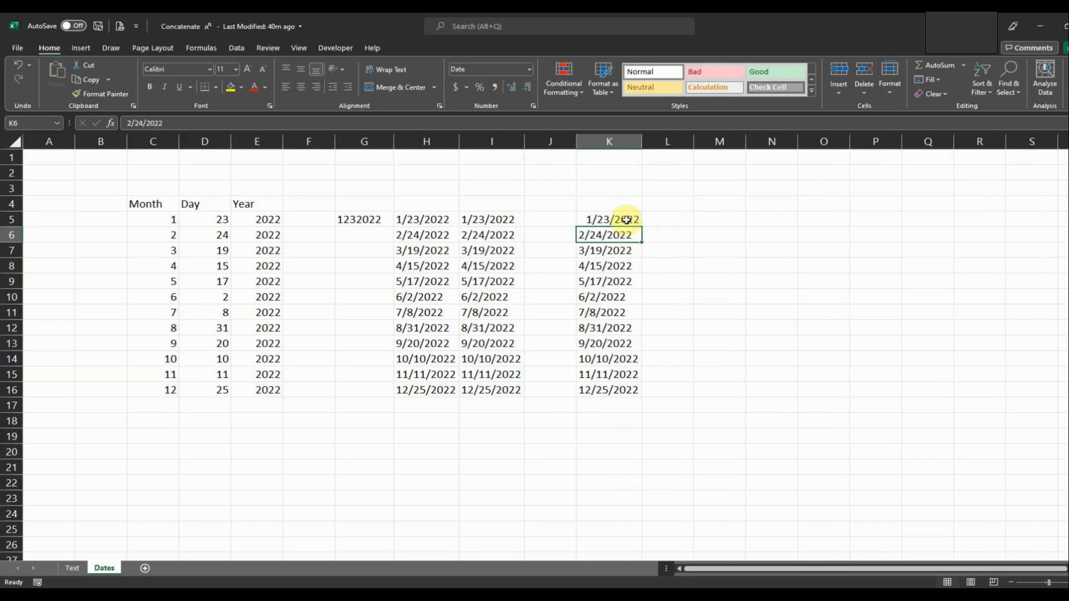
left_click_drag(627, 220, 622, 335)
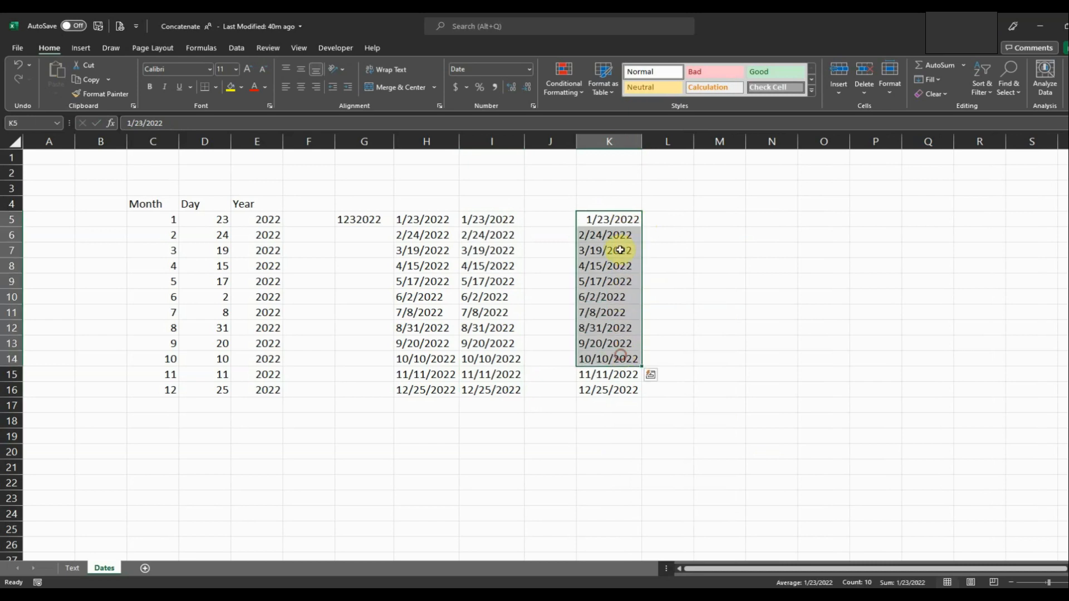
left_click(621, 233)
Step: Enter the number 1 in M5 as a helper value for converting the text dates
left_click(719, 220)
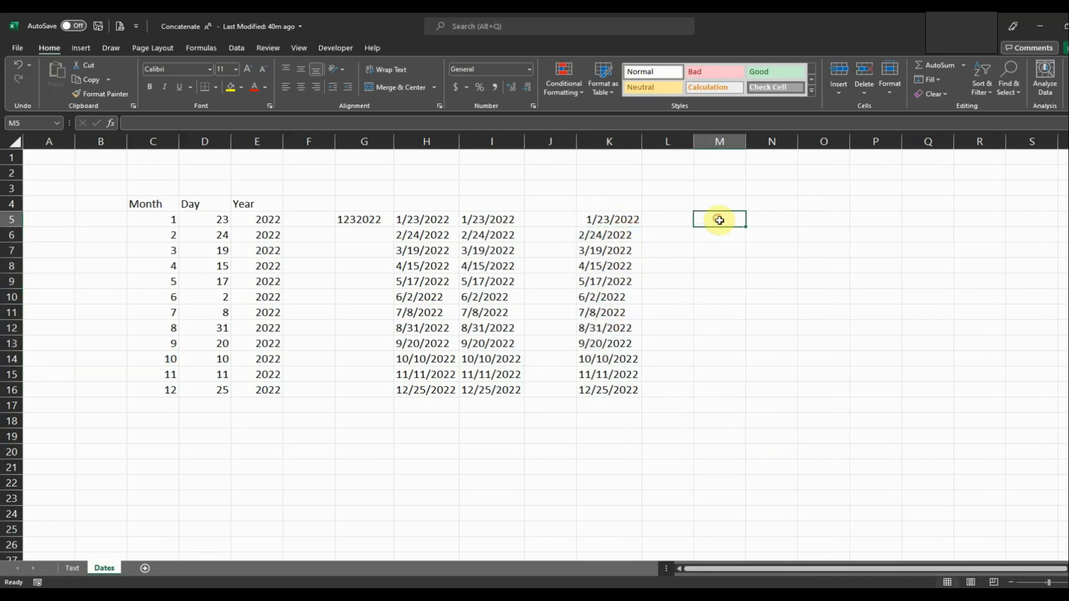
type("1")
key("Return")
Step: Copy M5 and paste it onto K5:K16 with Paste Special's Multiply operation to convert the text dates to numbers
left_click(720, 221)
right_click(720, 221)
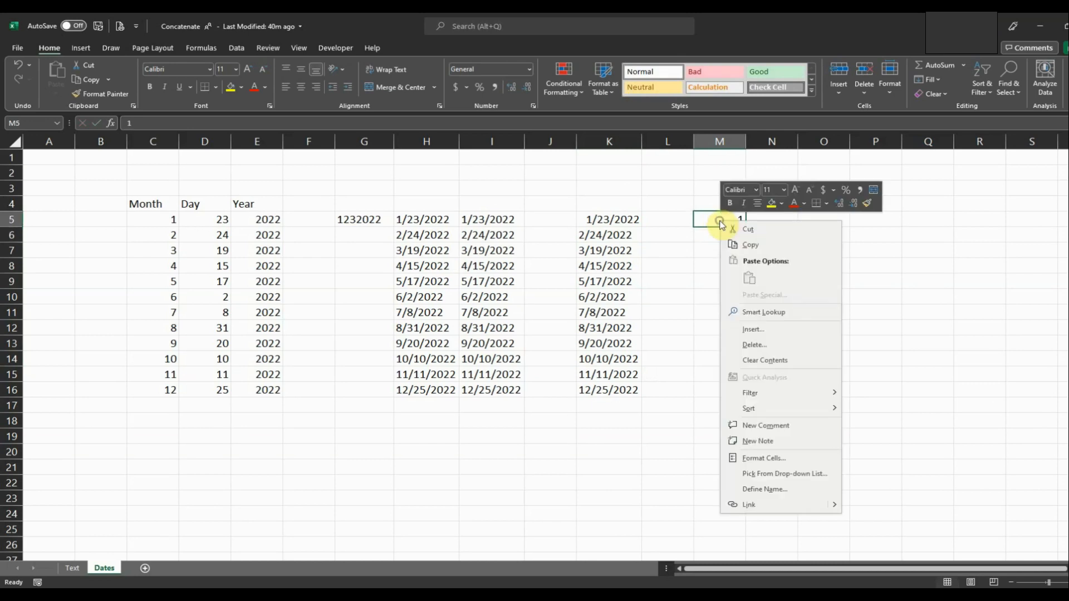
left_click(749, 242)
left_click_drag(617, 224, 609, 392)
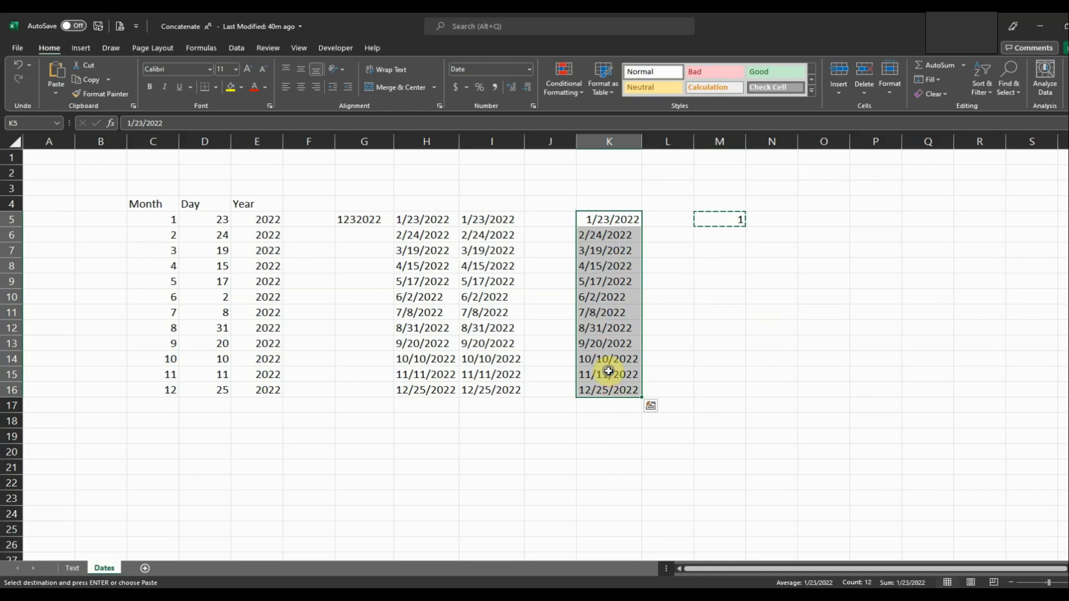
right_click(609, 371)
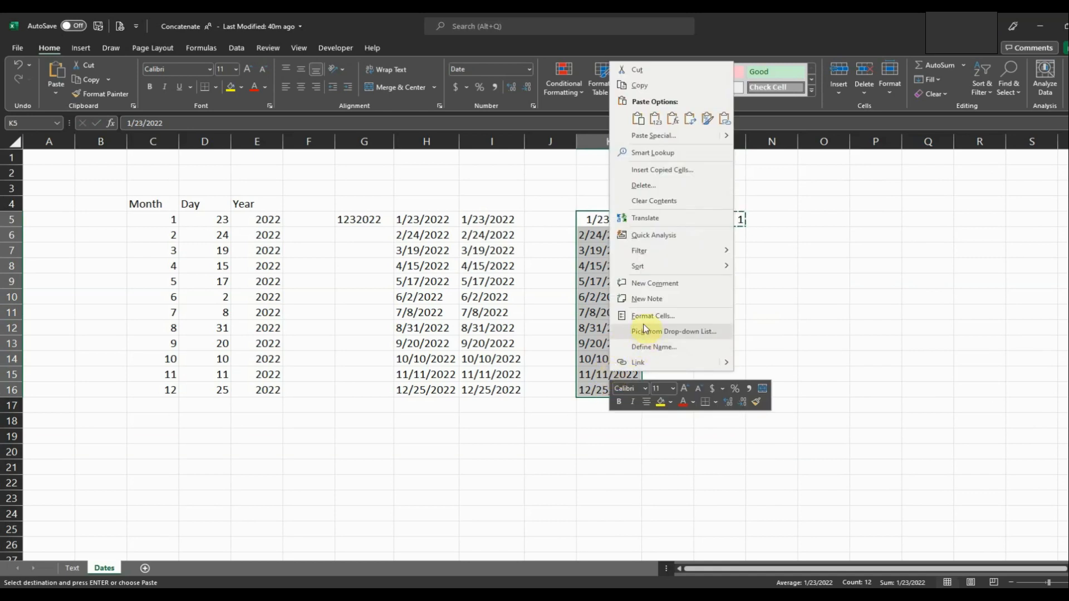
left_click(652, 136)
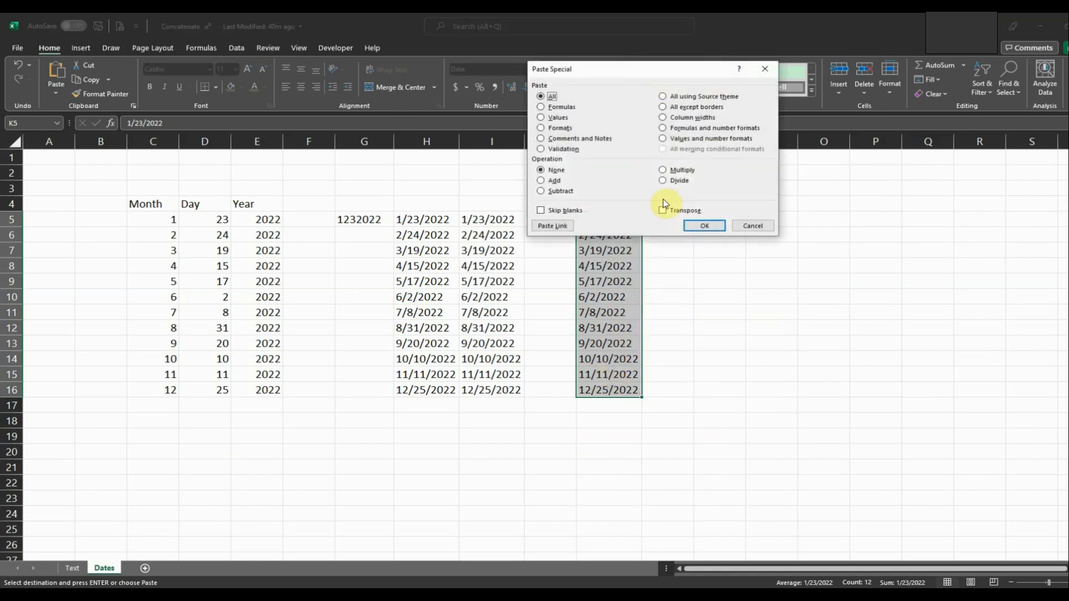
left_click(663, 170)
left_click(704, 227)
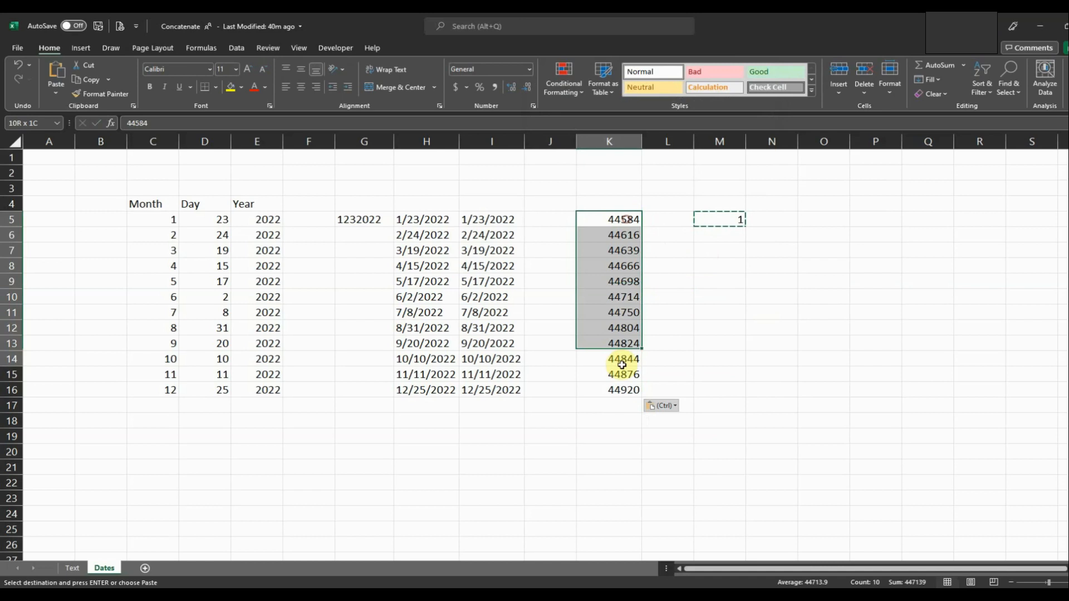
Step: Format K5:K16 as Date using the "March 14, 2012" type
right_click(618, 386)
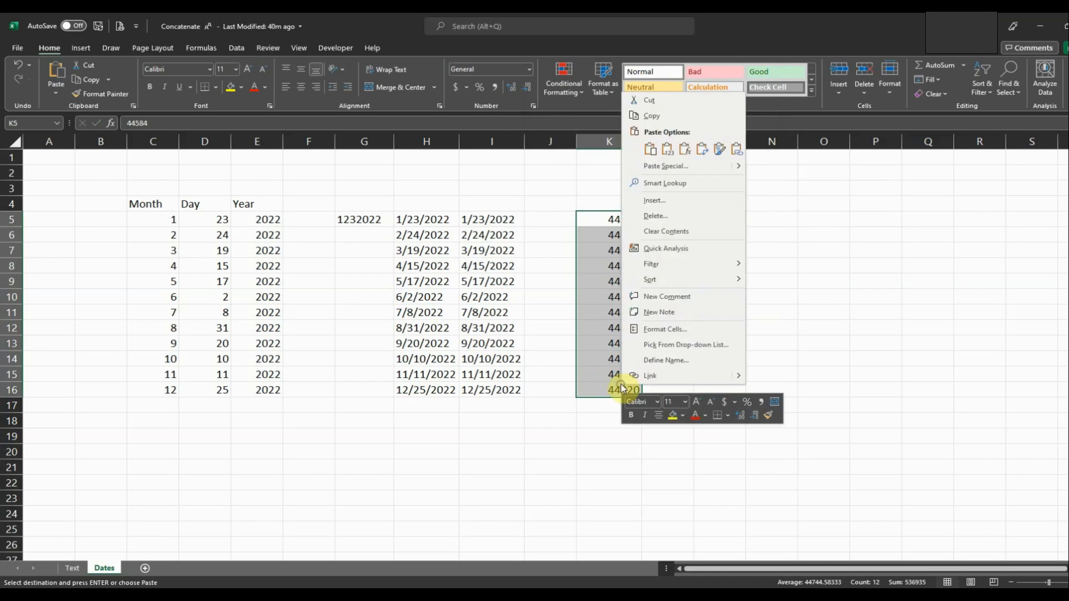
left_click(664, 330)
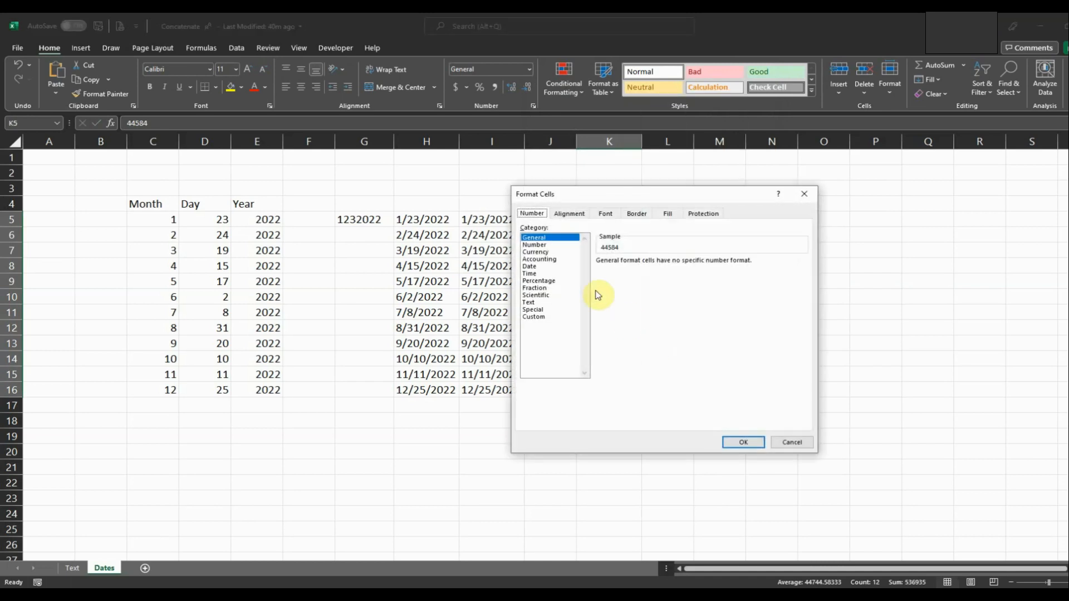
left_click(530, 266)
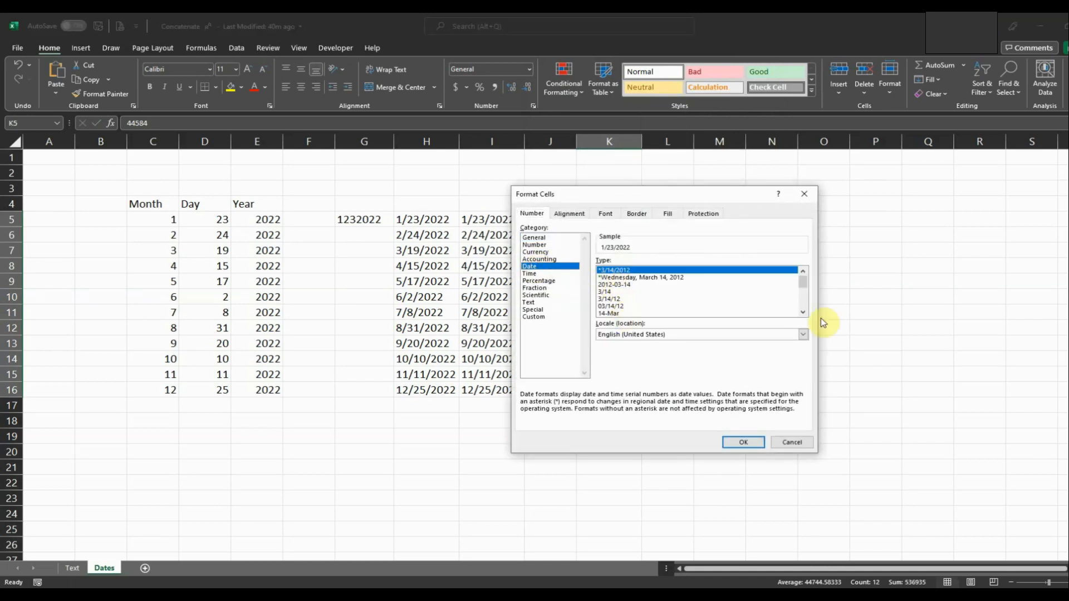
left_click(805, 314)
left_click(805, 314)
left_click(804, 314)
left_click(804, 314)
left_click(804, 314)
left_click(804, 314)
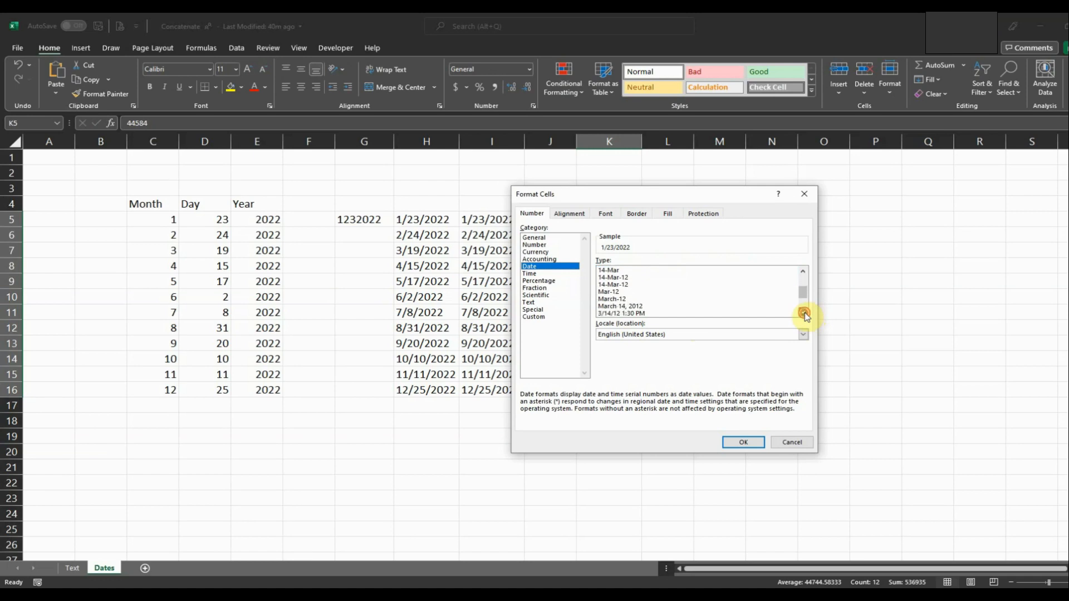
left_click(804, 314)
left_click(638, 300)
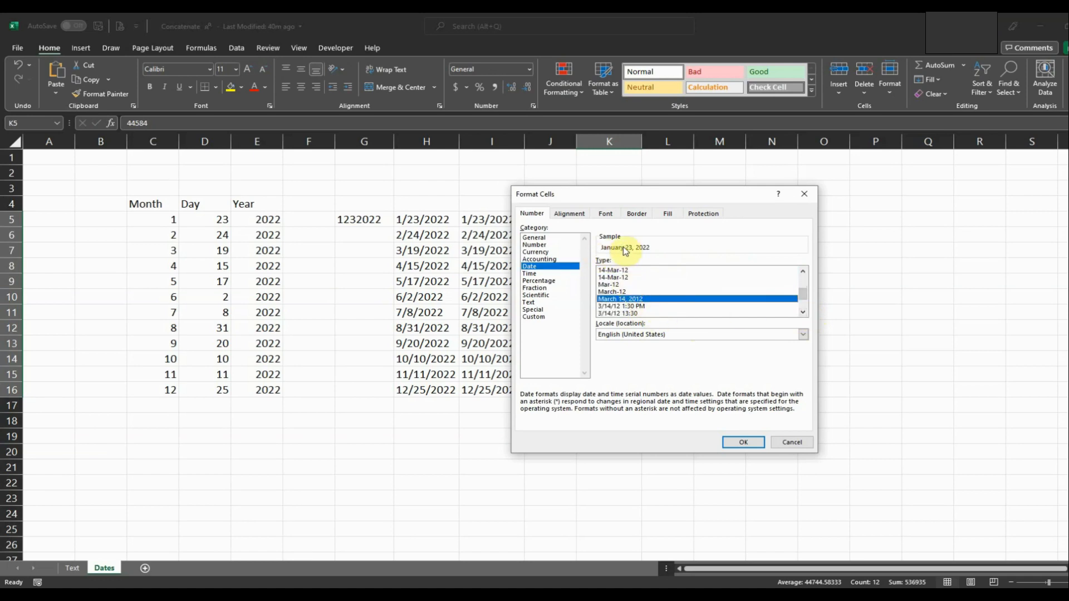
left_click(747, 445)
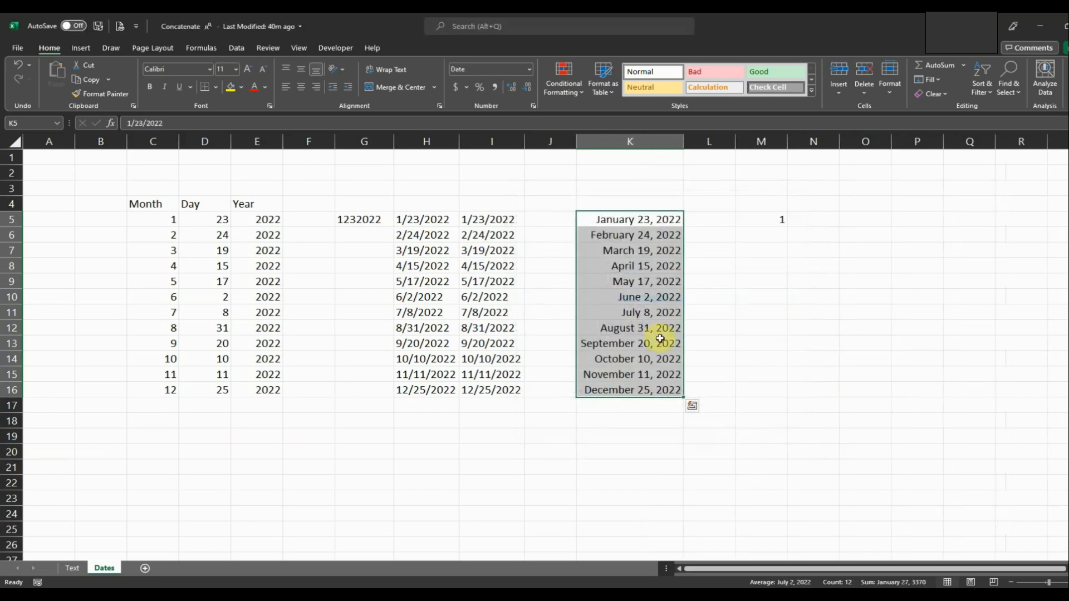